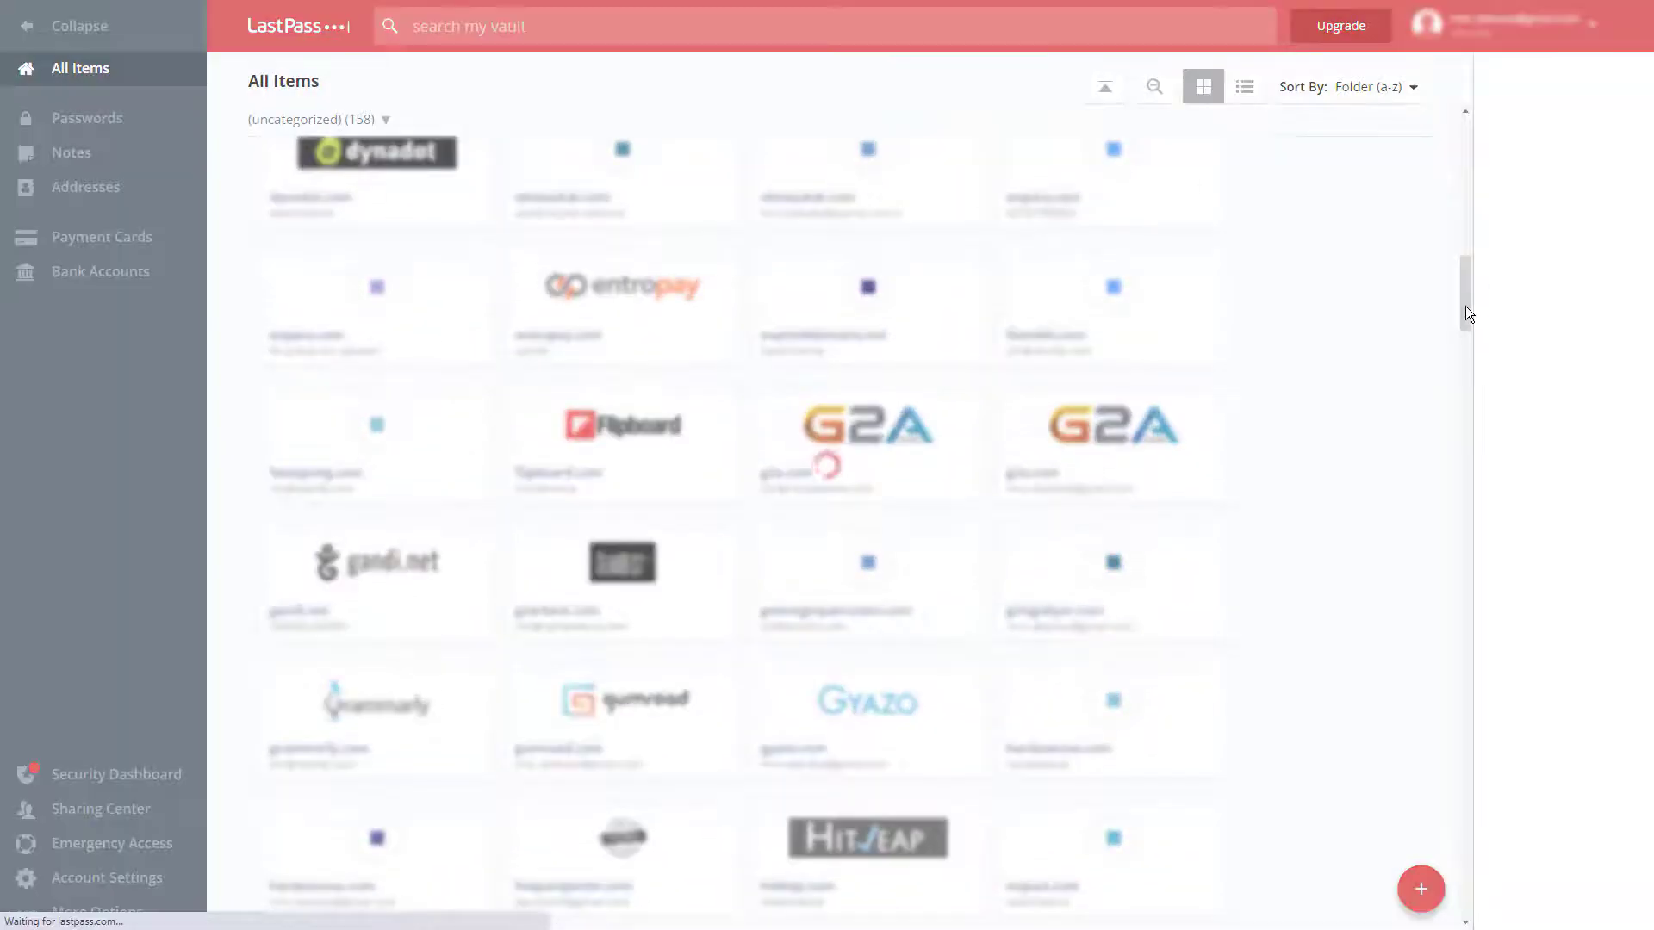
Dismiss the welcome-to-your-vault message in the LastPass vault.
{"action": "scroll", "coordinate": [1382, 426], "scroll_direction": "down", "scroll_amount": 7}
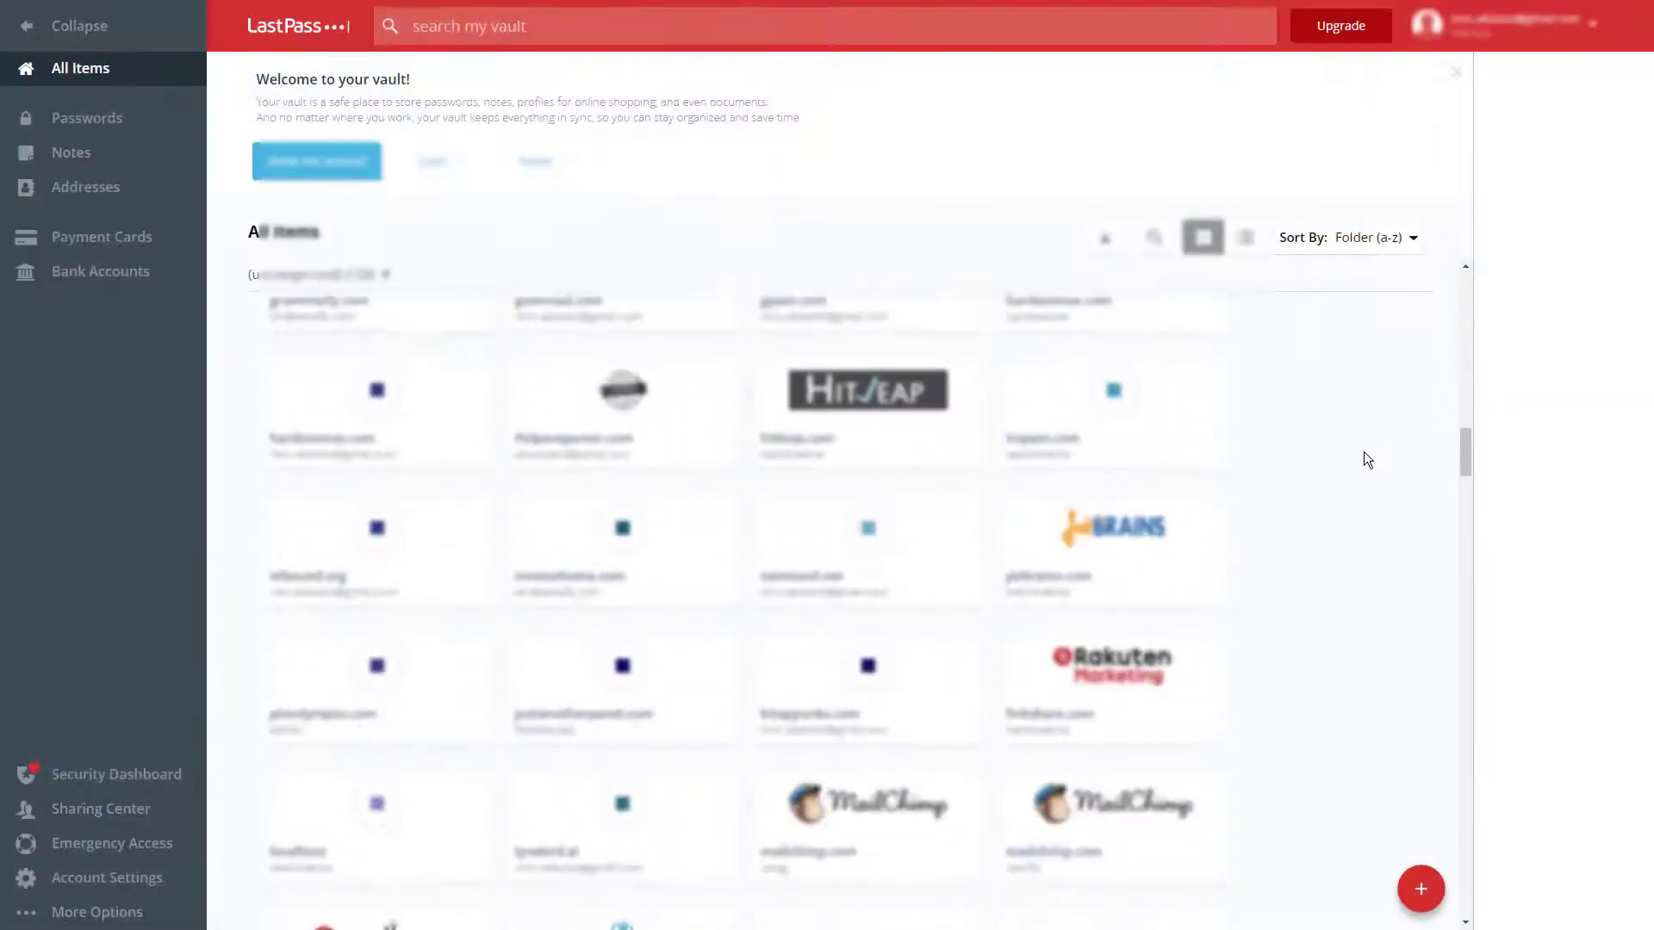
{"action": "scroll", "coordinate": [1362, 452], "scroll_direction": "down", "scroll_amount": 6}
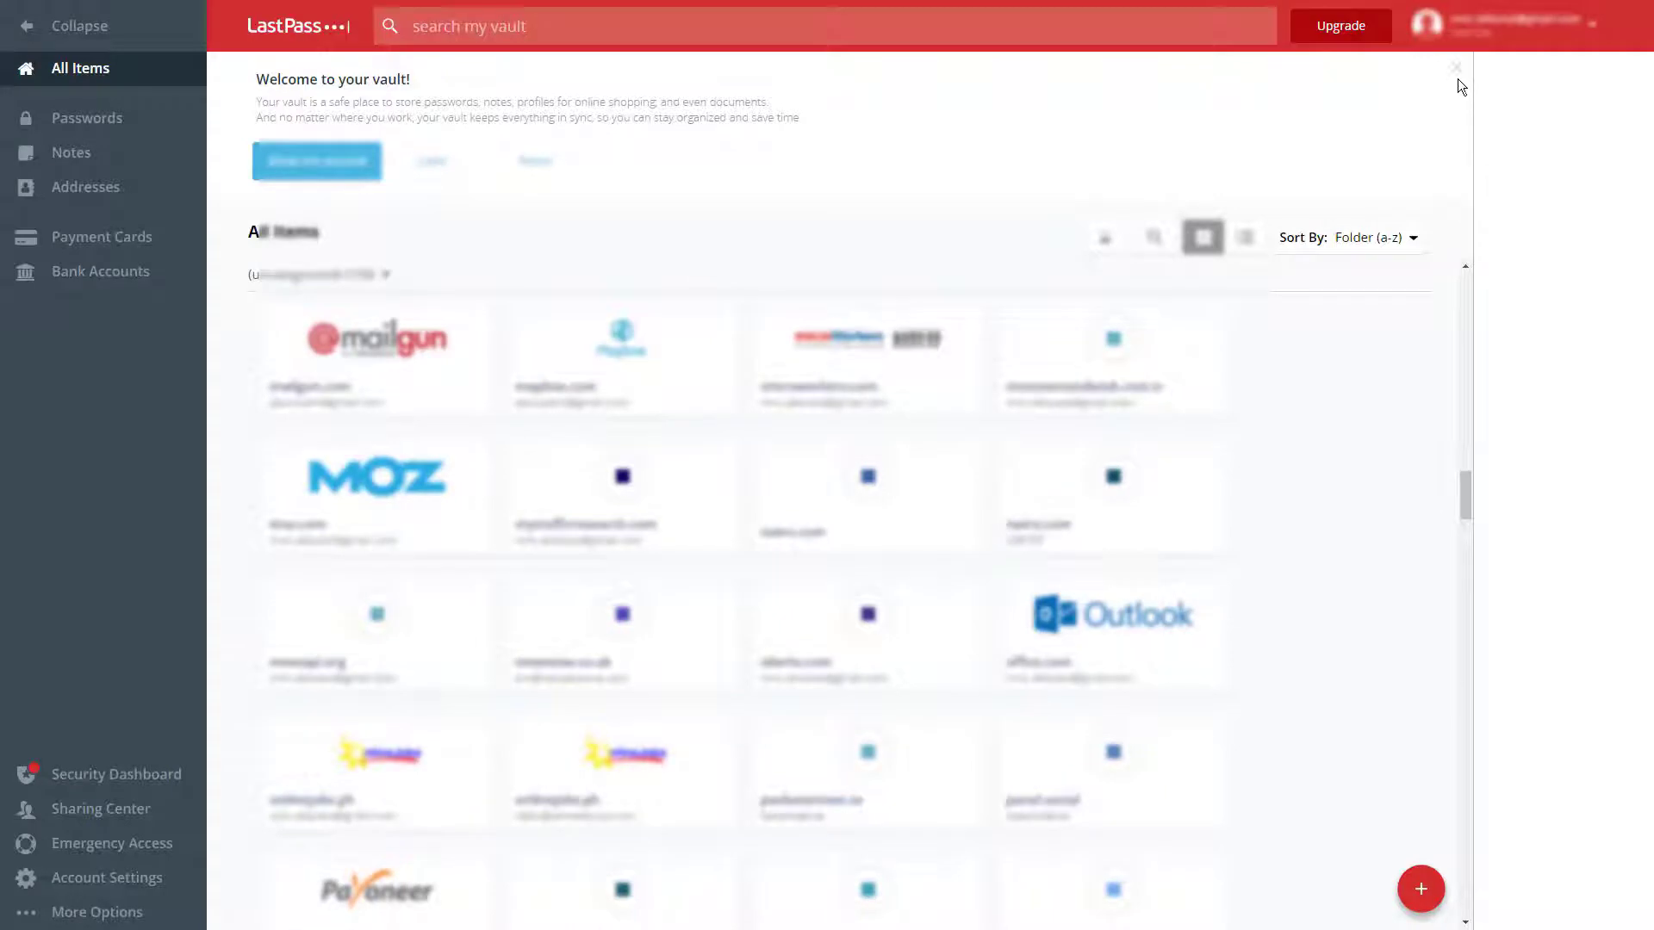
{"action": "left_click", "coordinate": [1456, 71]}
{"action": "scroll", "coordinate": [1385, 311], "scroll_direction": "down", "scroll_amount": 10}
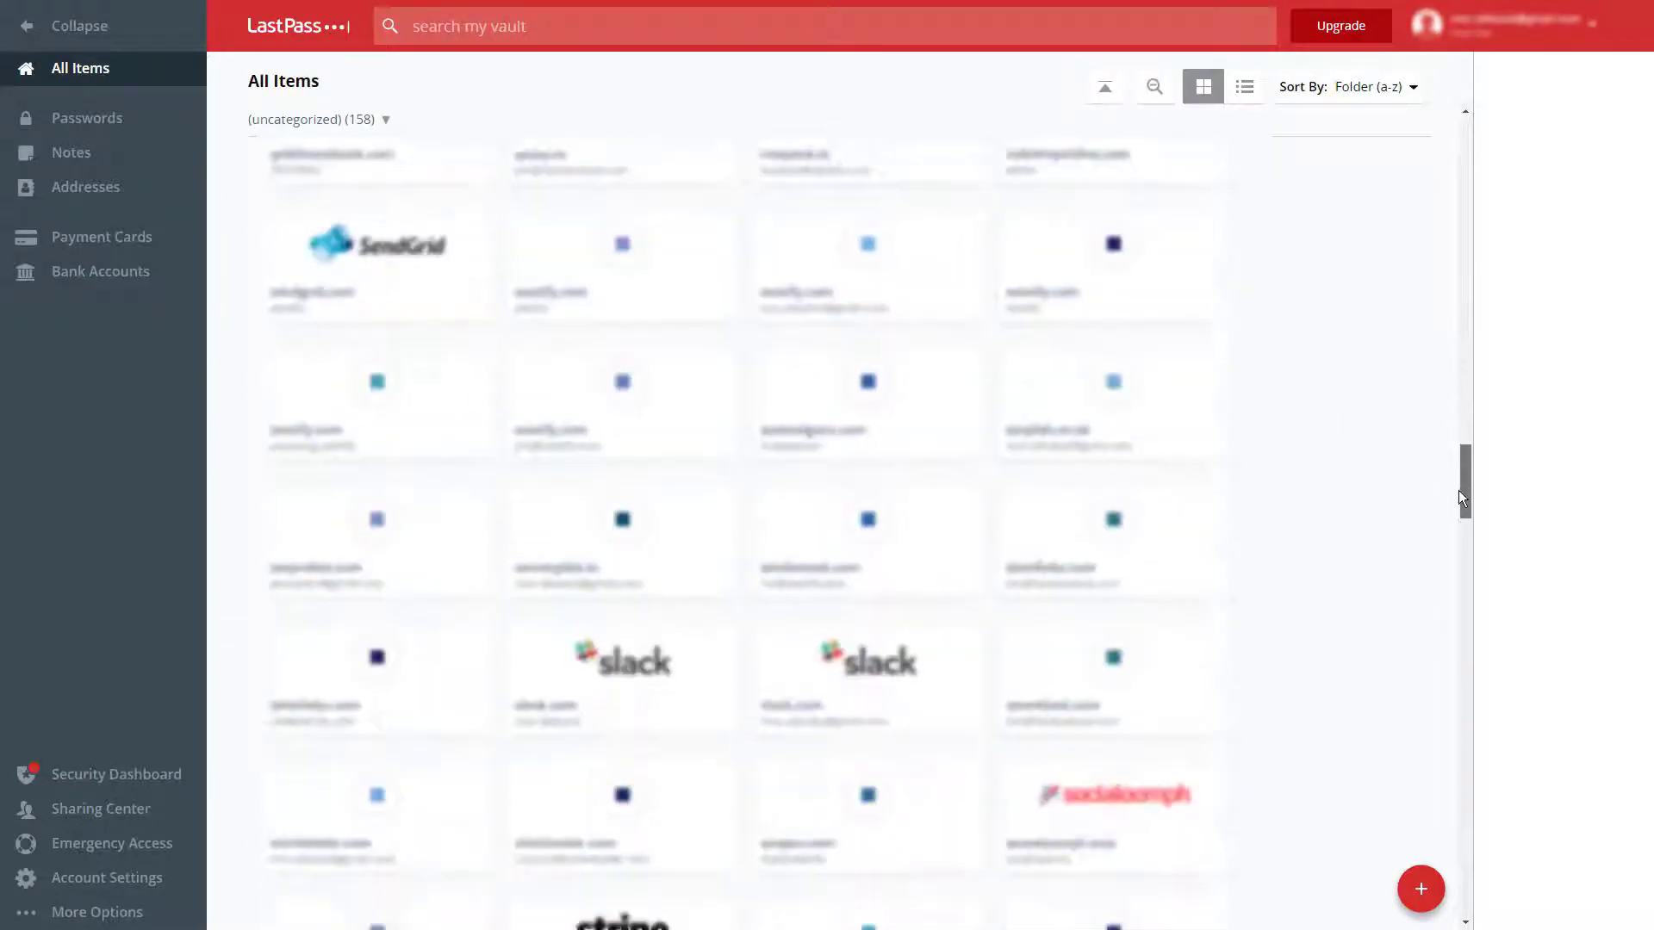
{"action": "left_click_drag", "start_coordinate": [1459, 491], "coordinate": [1522, 131]}
Browse the Passwords, Notes, Addresses, Payment Cards and Bank Accounts categories.
{"action": "left_click", "coordinate": [118, 134]}
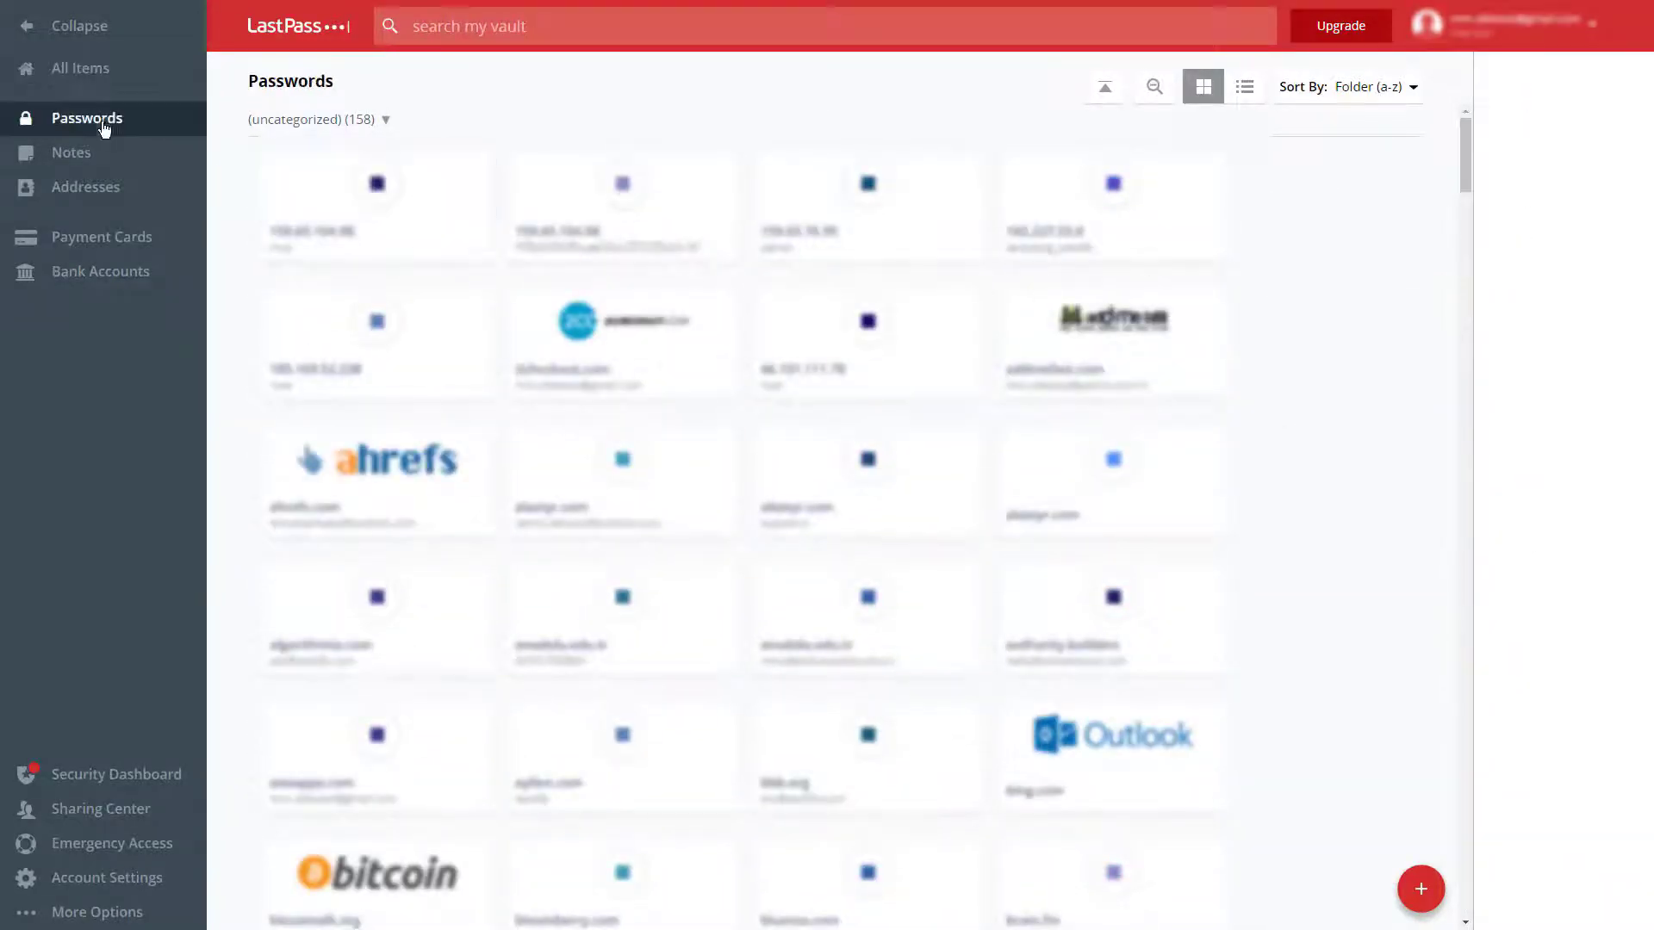
{"action": "mouse_move", "coordinate": [937, 513]}
{"action": "left_click", "coordinate": [62, 156]}
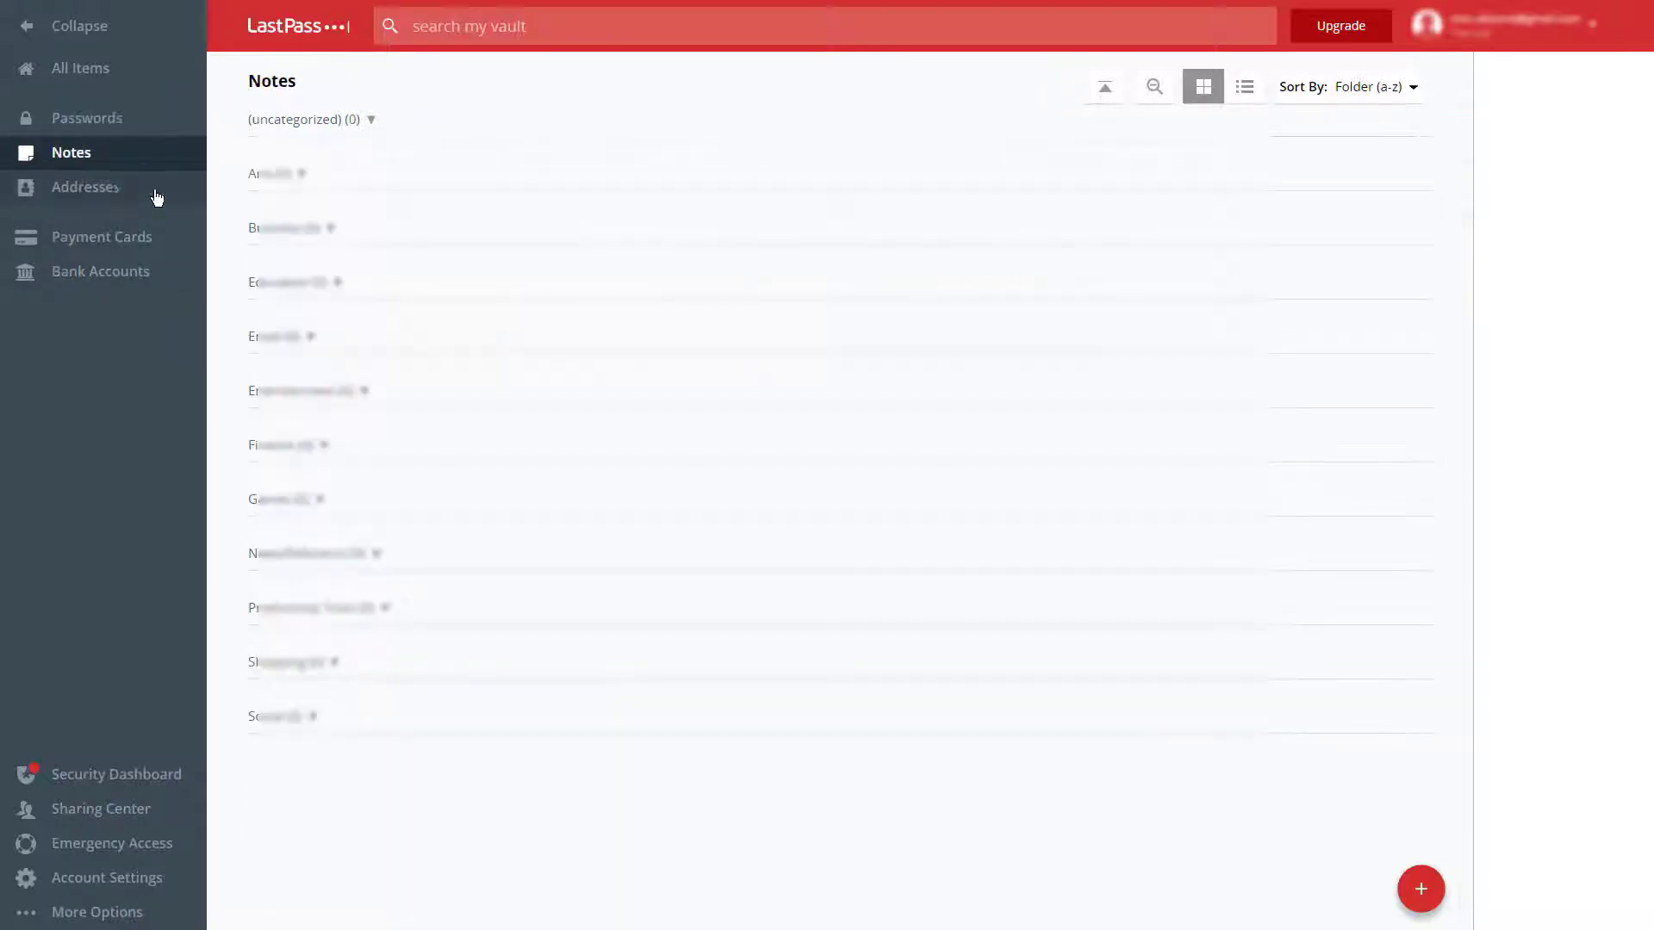
{"action": "left_click", "coordinate": [89, 198]}
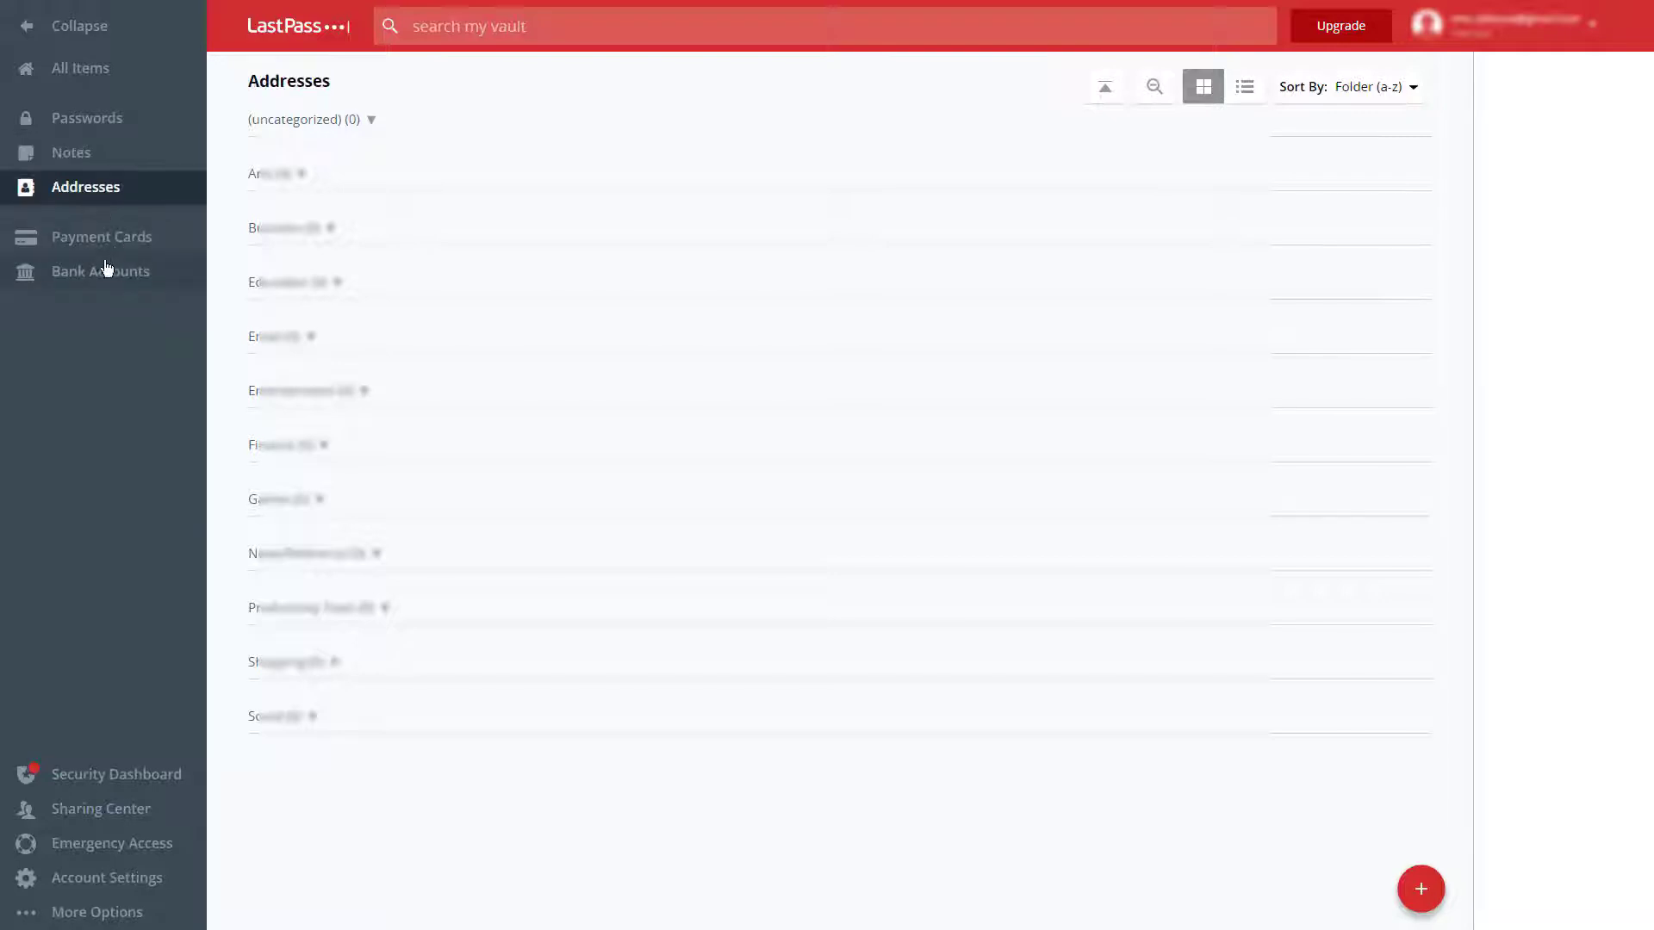
{"action": "left_click", "coordinate": [102, 244]}
{"action": "left_click", "coordinate": [112, 286]}
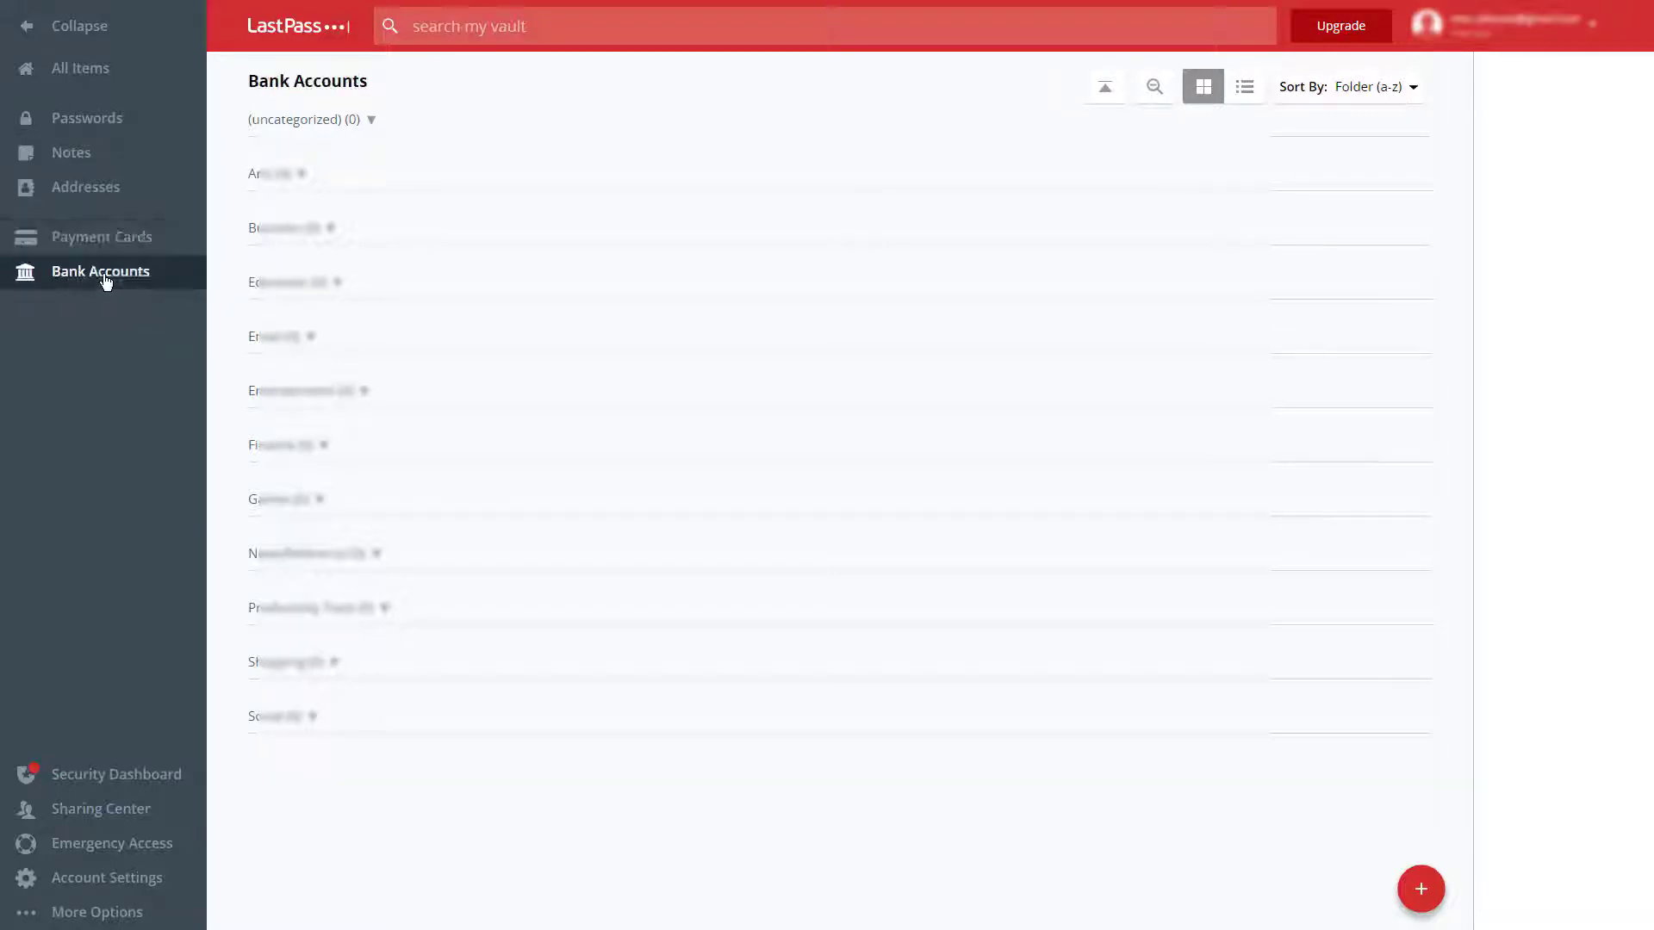
Collapse and re-expand the category sidebar, then return to All Items.
{"action": "left_click", "coordinate": [87, 27]}
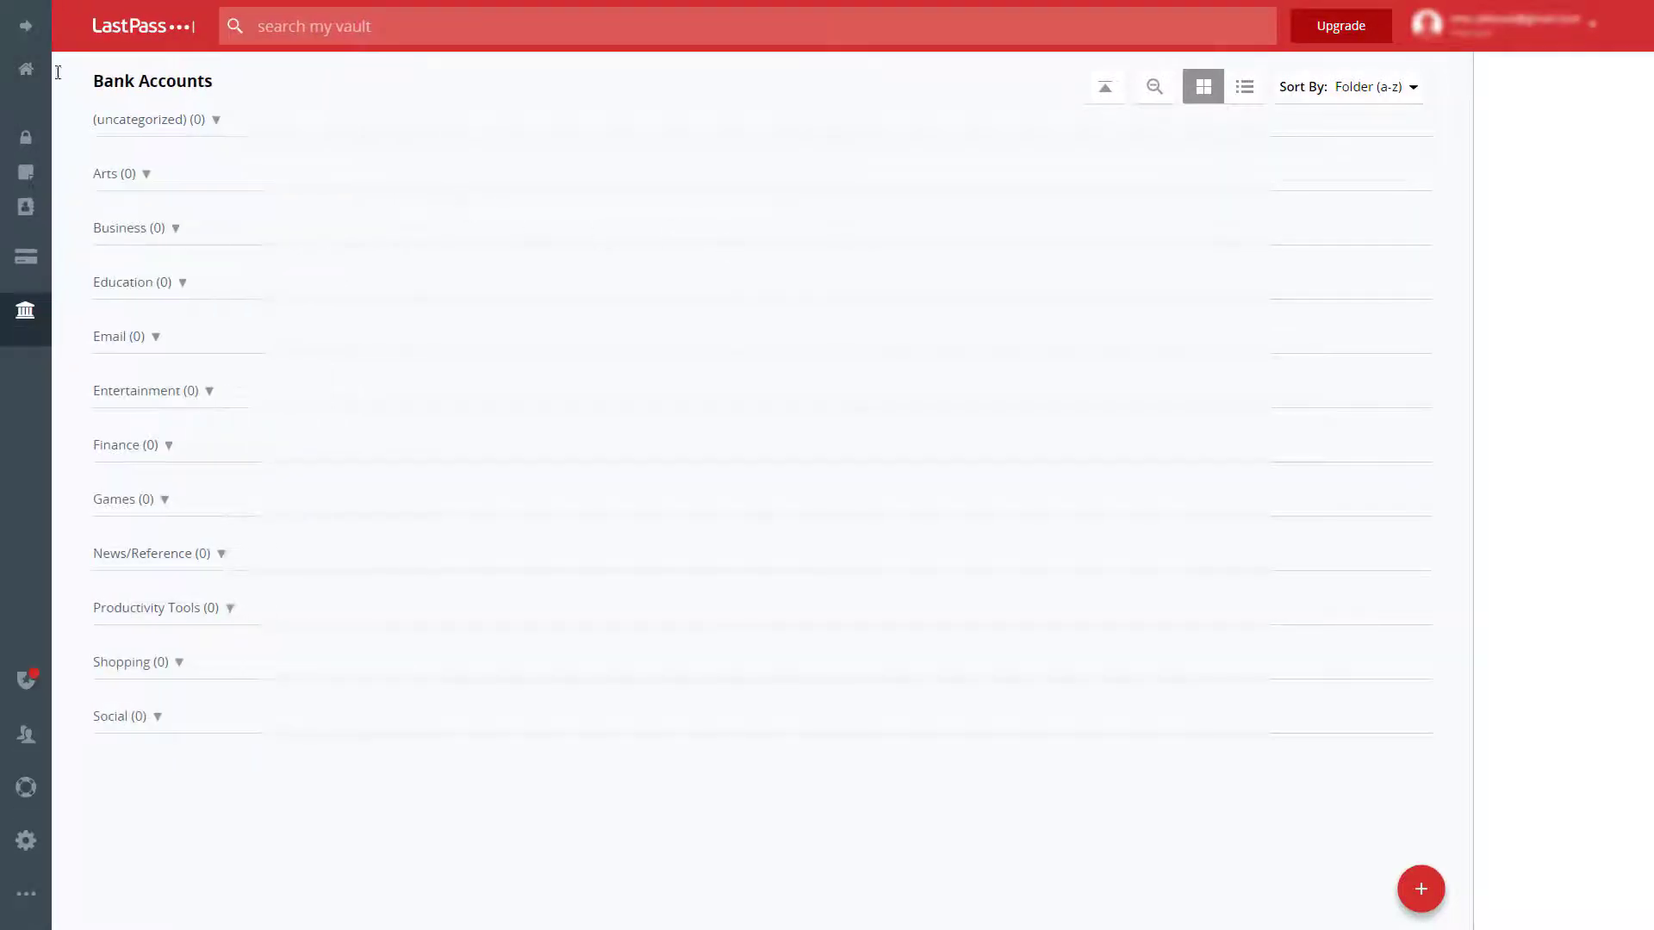
{"action": "left_click", "coordinate": [25, 26]}
{"action": "left_click", "coordinate": [80, 68]}
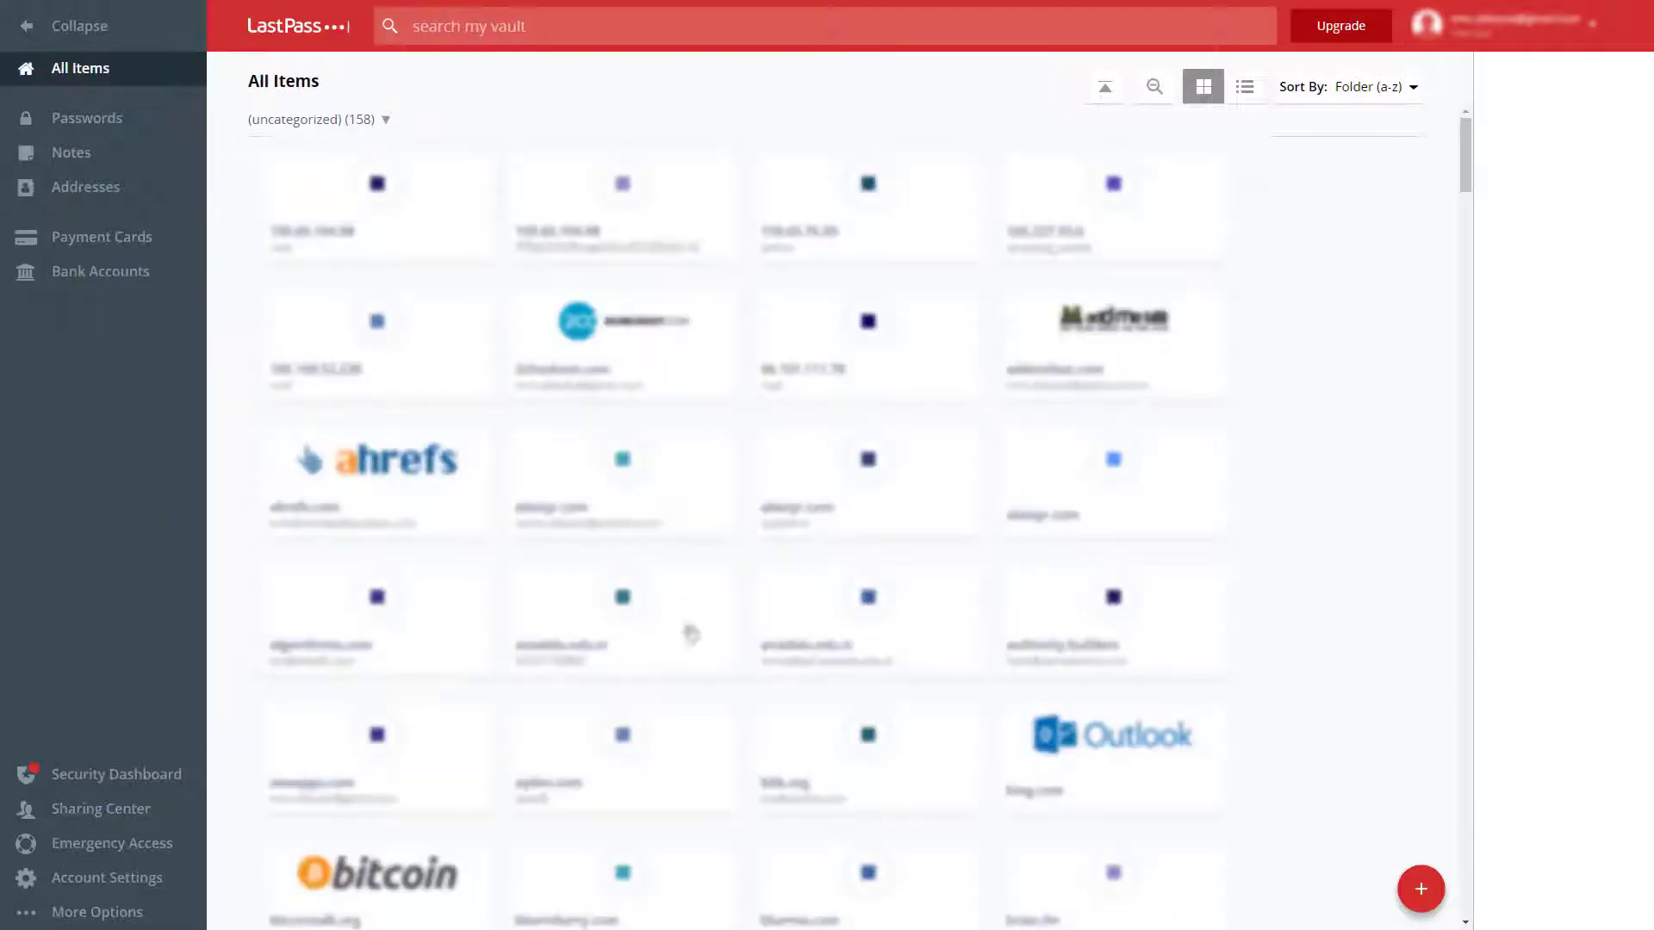
Scroll through the Bitcoin Forum board index, then close it to return to the LastPass vault.
{"action": "scroll", "coordinate": [609, 603], "scroll_direction": "down", "scroll_amount": 4}
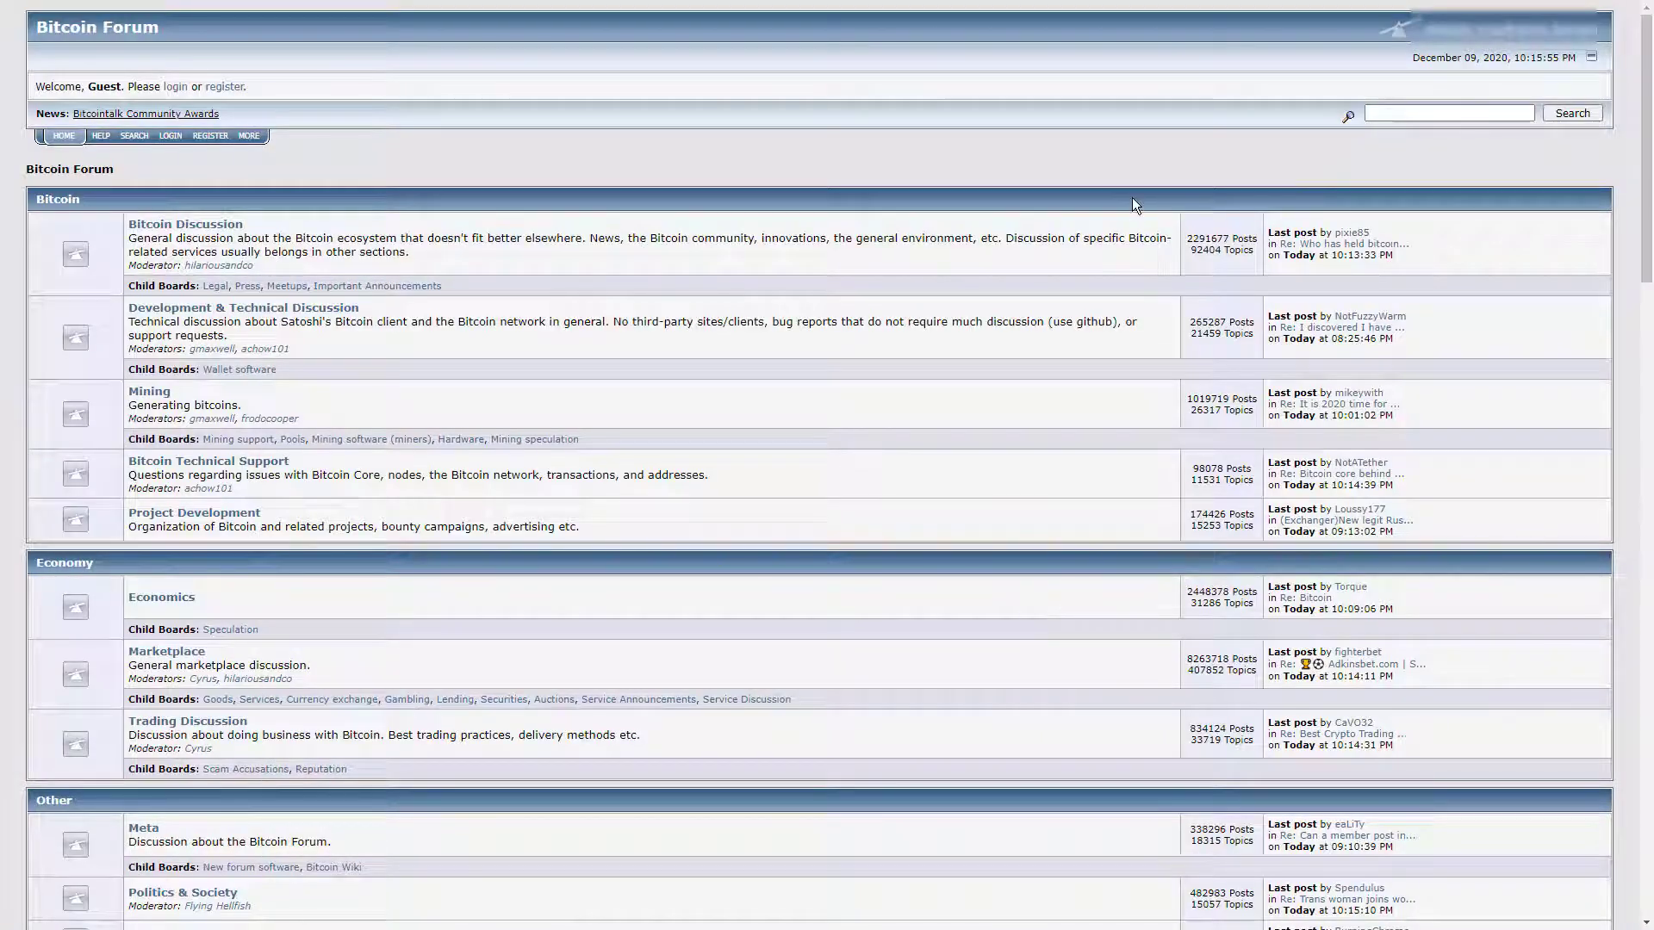
{"action": "scroll", "coordinate": [1128, 258], "scroll_direction": "down", "scroll_amount": 3}
{"action": "scroll", "coordinate": [1102, 414], "scroll_direction": "up", "scroll_amount": 3}
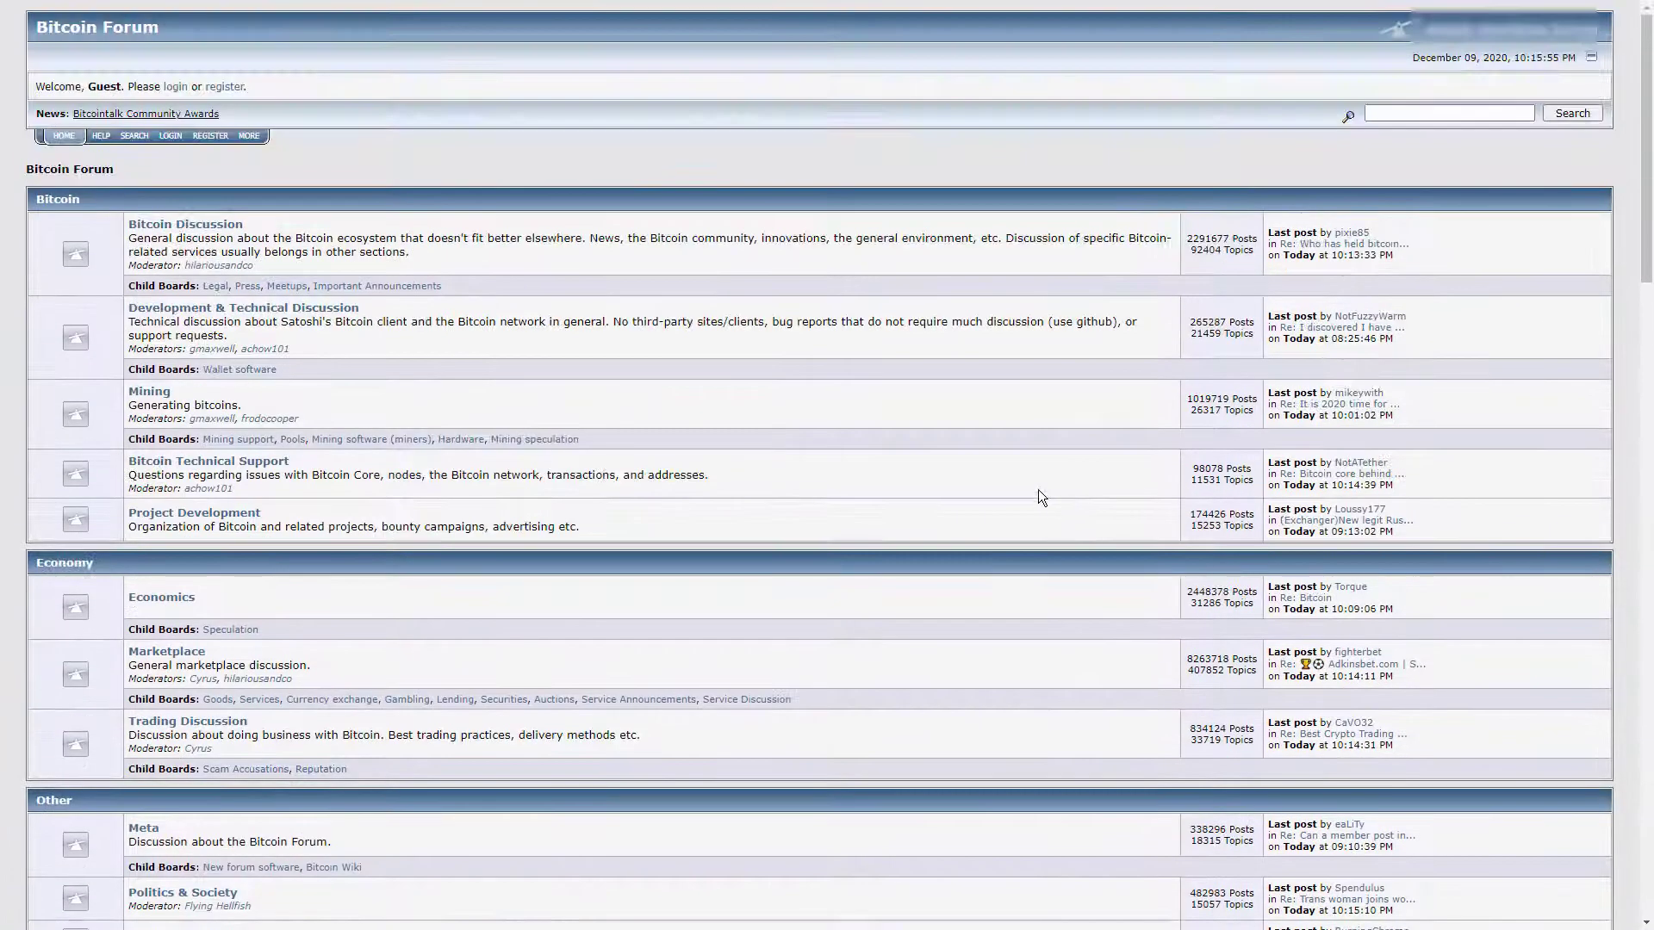
{"action": "key", "text": "ctrl+w"}
{"action": "scroll", "coordinate": [1175, 576], "scroll_direction": "down", "scroll_amount": 5}
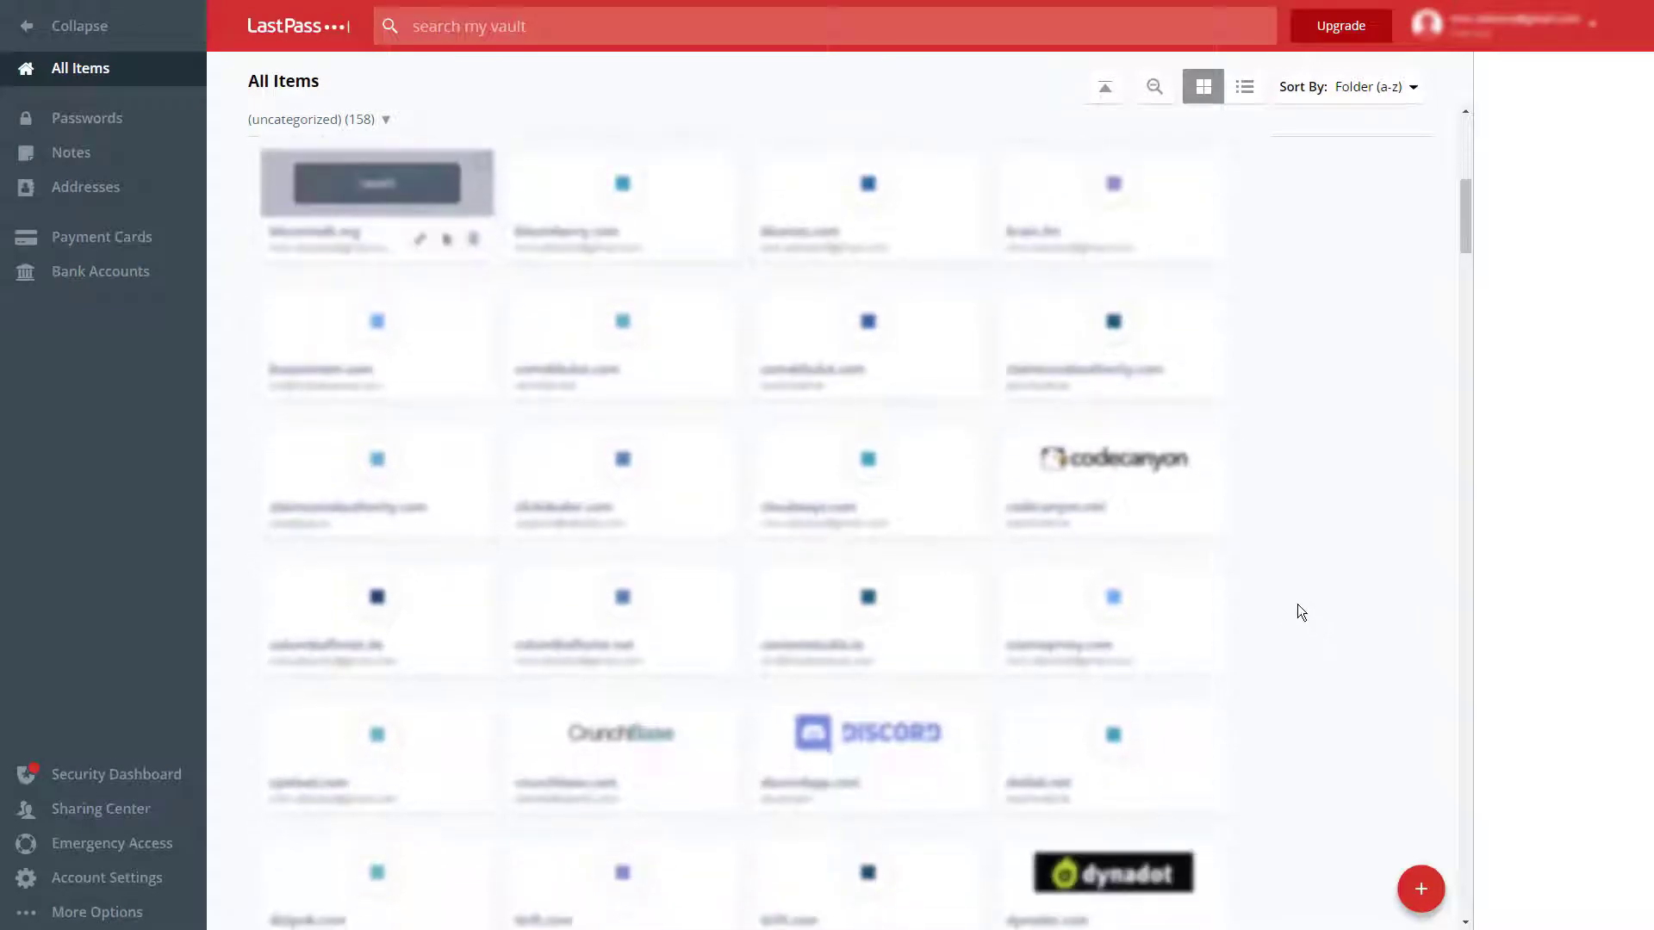
{"action": "scroll", "coordinate": [1277, 629], "scroll_direction": "down", "scroll_amount": 1}
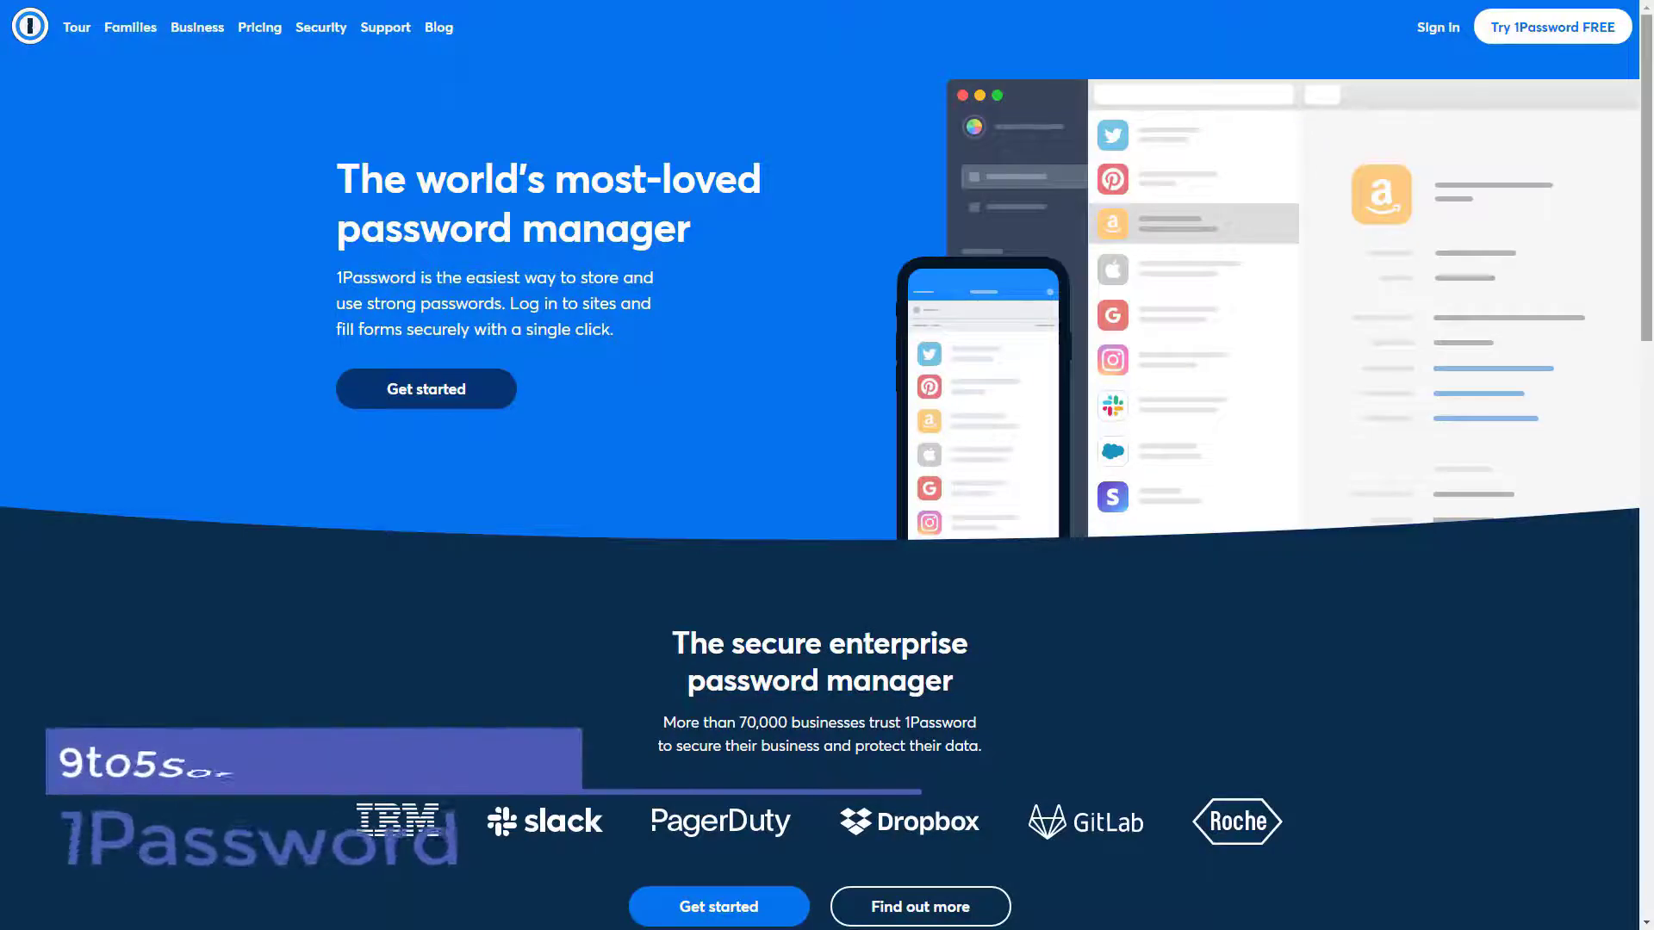
Scroll down the 1Password homepage to the footer and back up.
{"action": "scroll", "coordinate": [1650, 272], "scroll_direction": "down", "scroll_amount": 4}
{"action": "scroll", "coordinate": [1650, 272], "scroll_direction": "down", "scroll_amount": 3}
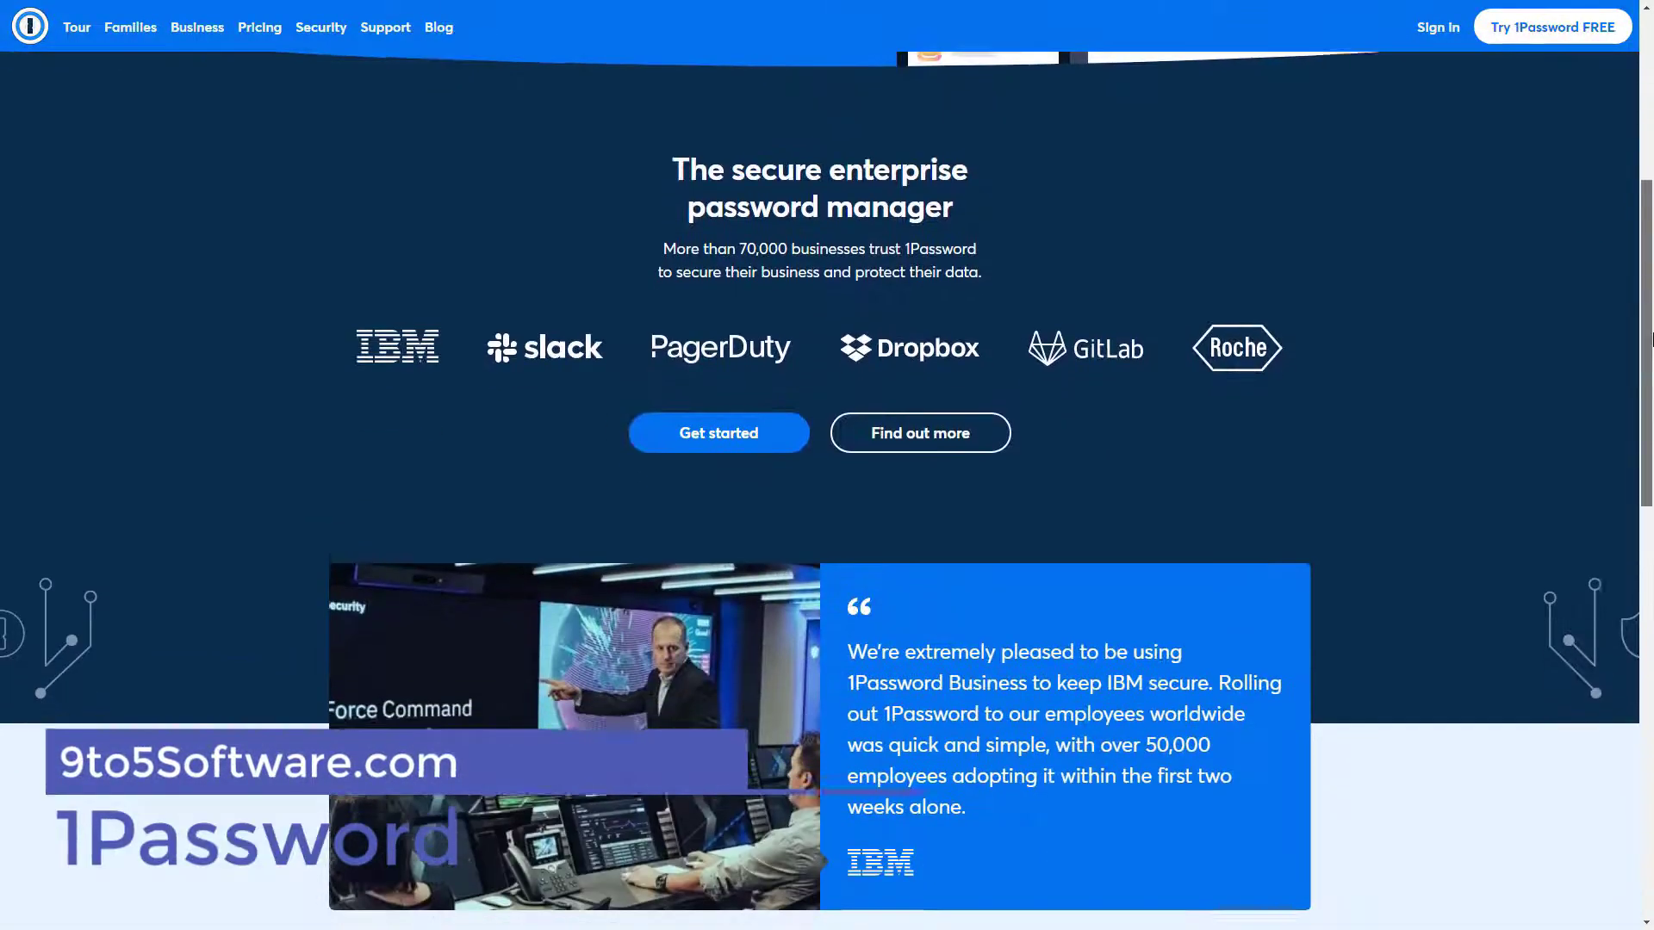
{"action": "scroll", "coordinate": [1012, 50], "scroll_direction": "down", "scroll_amount": 4}
{"action": "scroll", "coordinate": [1012, 49], "scroll_direction": "down", "scroll_amount": 2}
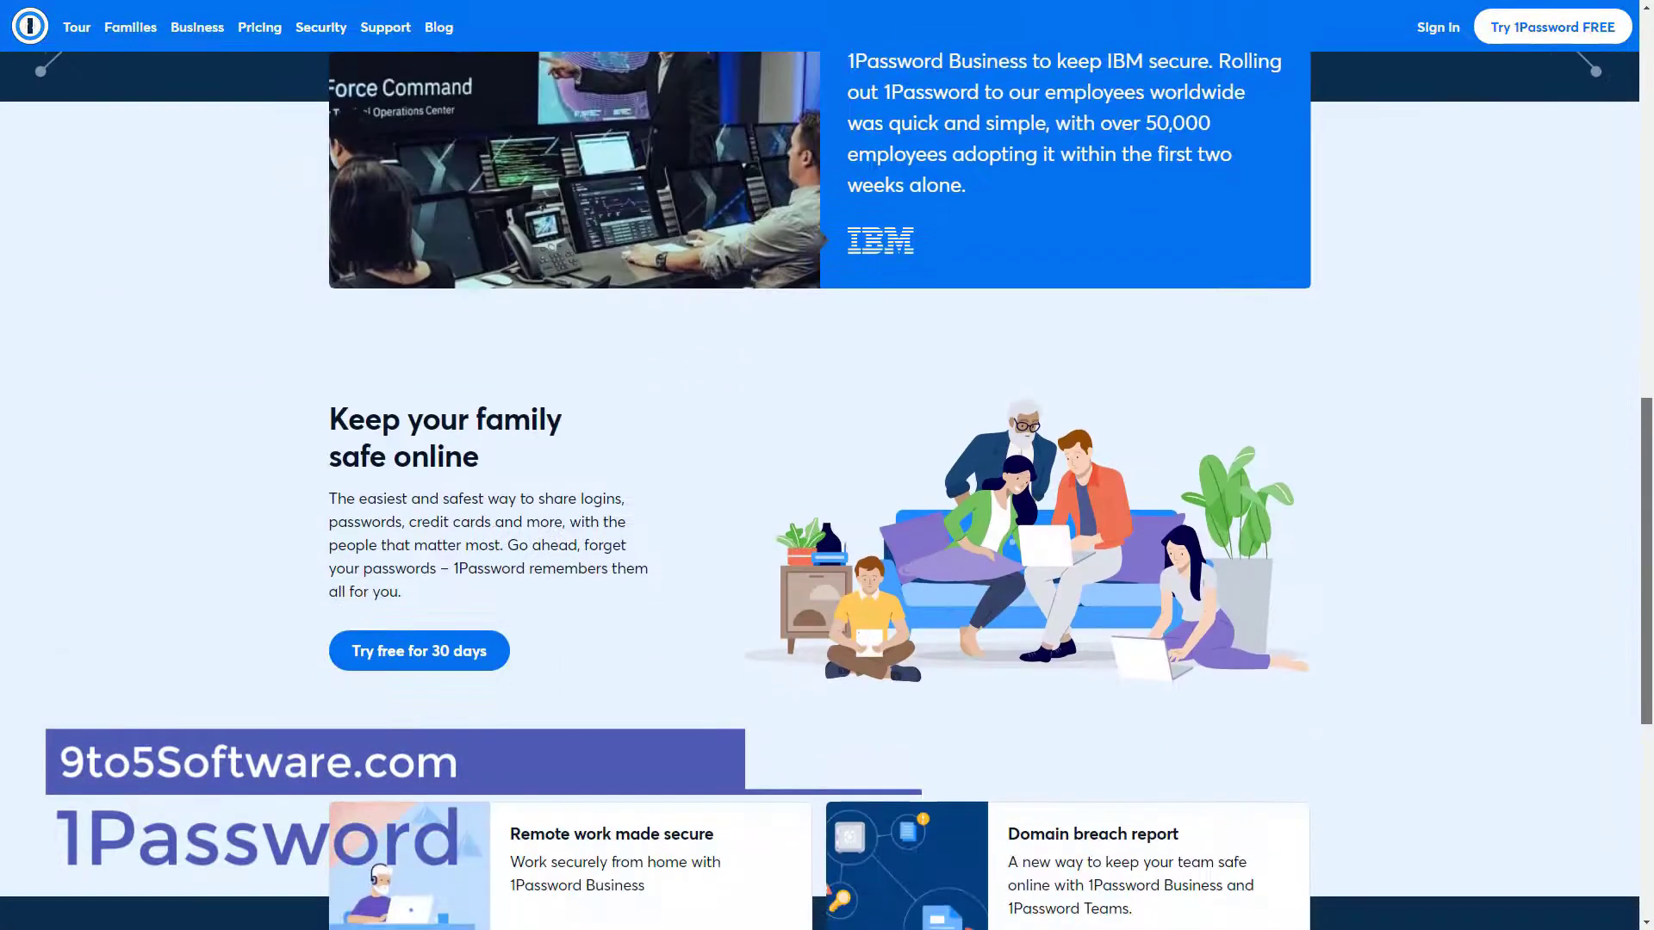
{"action": "scroll", "coordinate": [1649, 731], "scroll_direction": "down", "scroll_amount": 5}
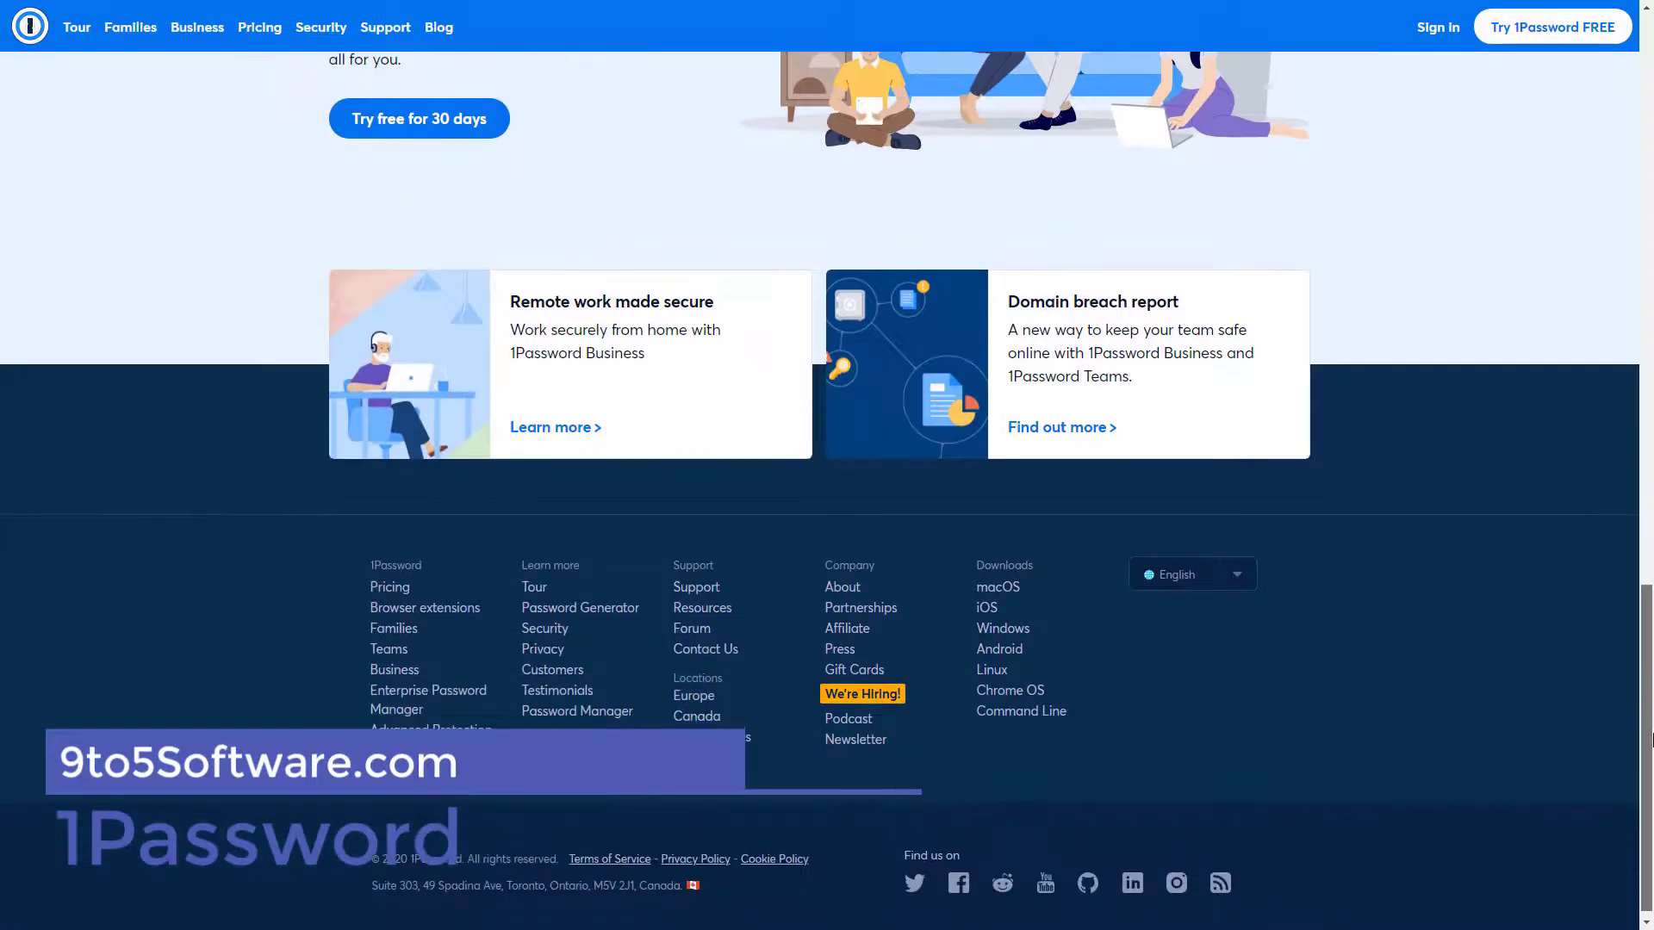
{"action": "scroll", "coordinate": [1649, 730], "scroll_direction": "up", "scroll_amount": 20}
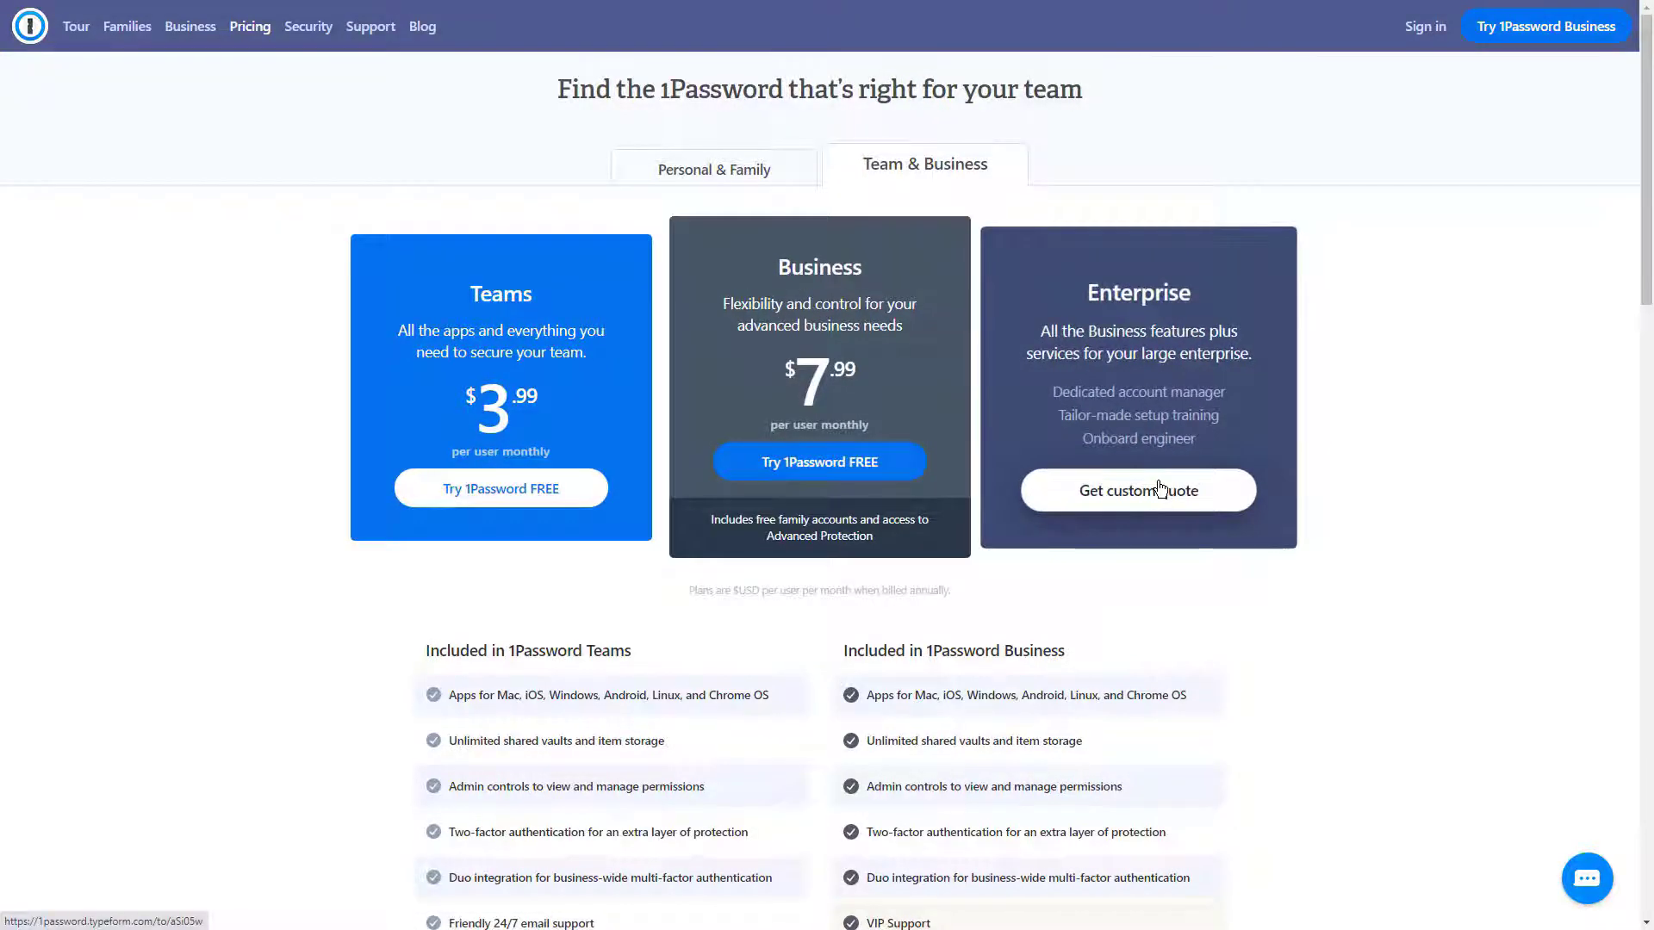
Switch to the Personal & Family plans and scroll through the features and Trustpilot reviews.
{"action": "left_click", "coordinate": [749, 189]}
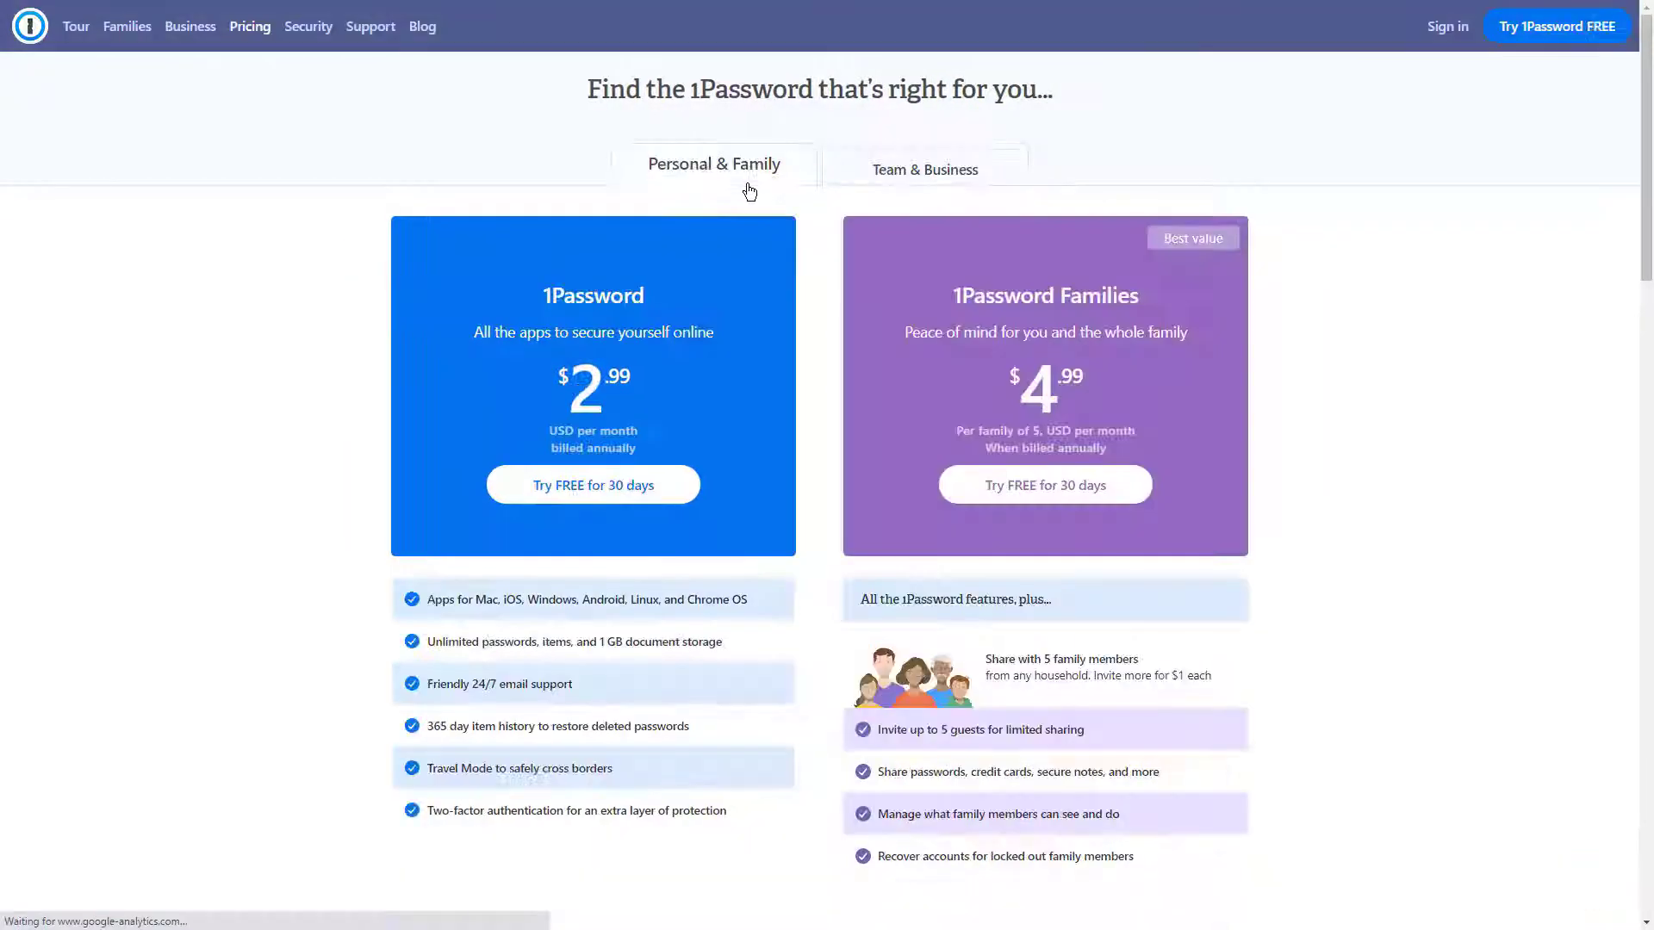
{"action": "scroll", "coordinate": [930, 428], "scroll_direction": "down", "scroll_amount": 4}
{"action": "scroll", "coordinate": [930, 428], "scroll_direction": "down", "scroll_amount": 4}
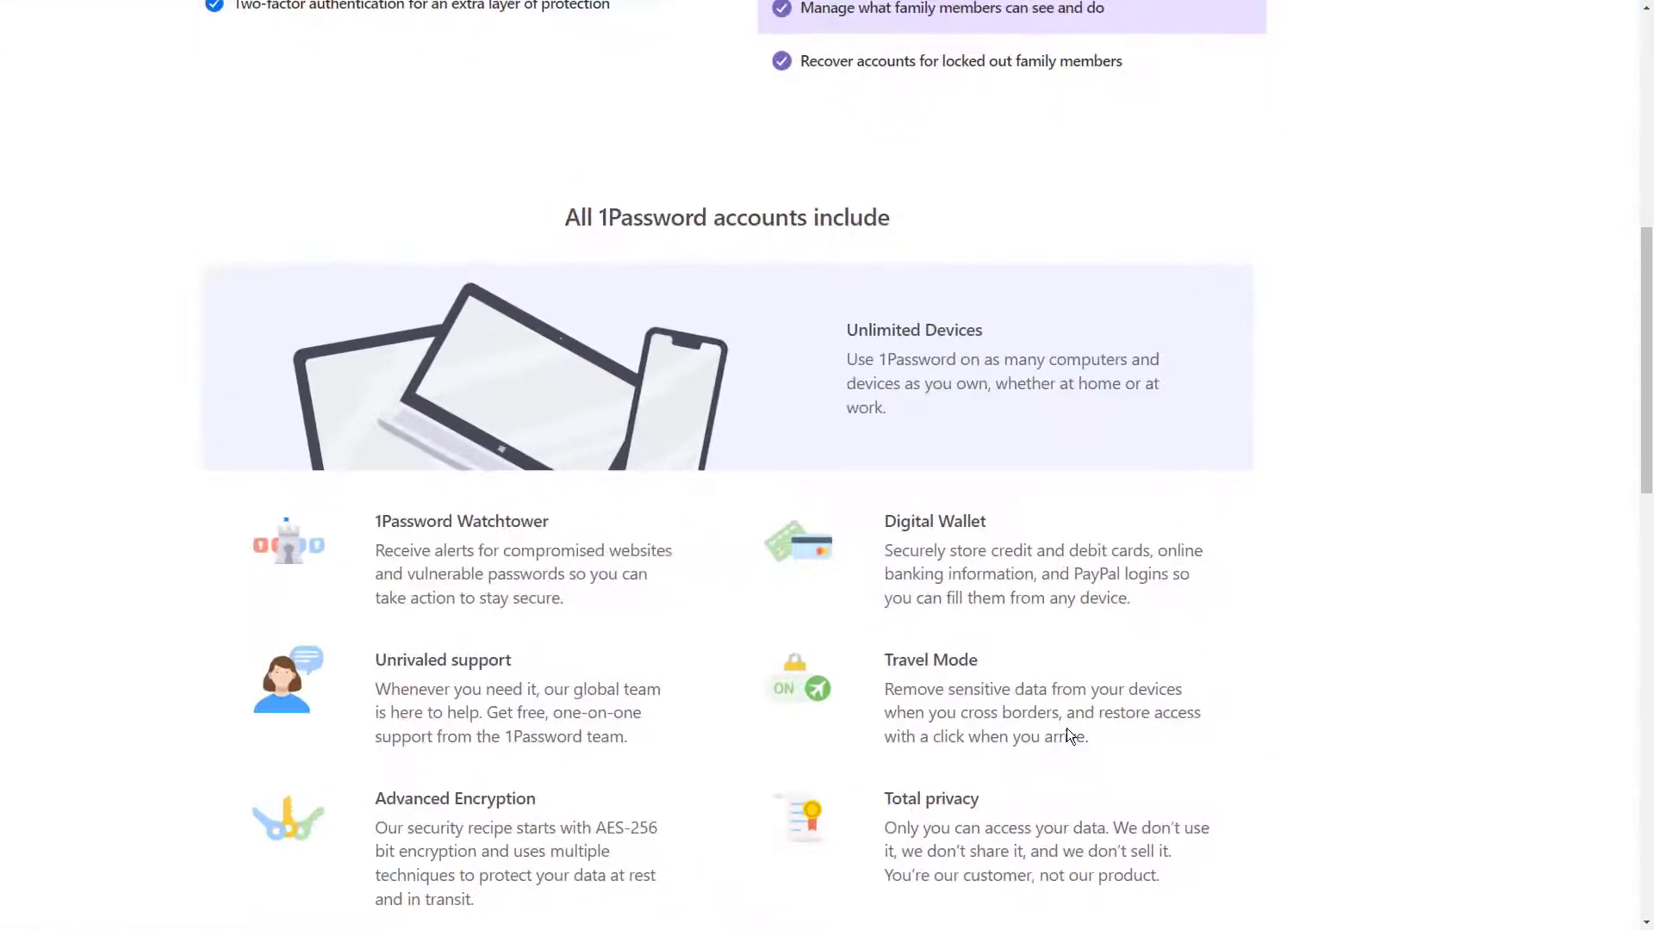
{"action": "scroll", "coordinate": [701, 689], "scroll_direction": "down", "scroll_amount": 2}
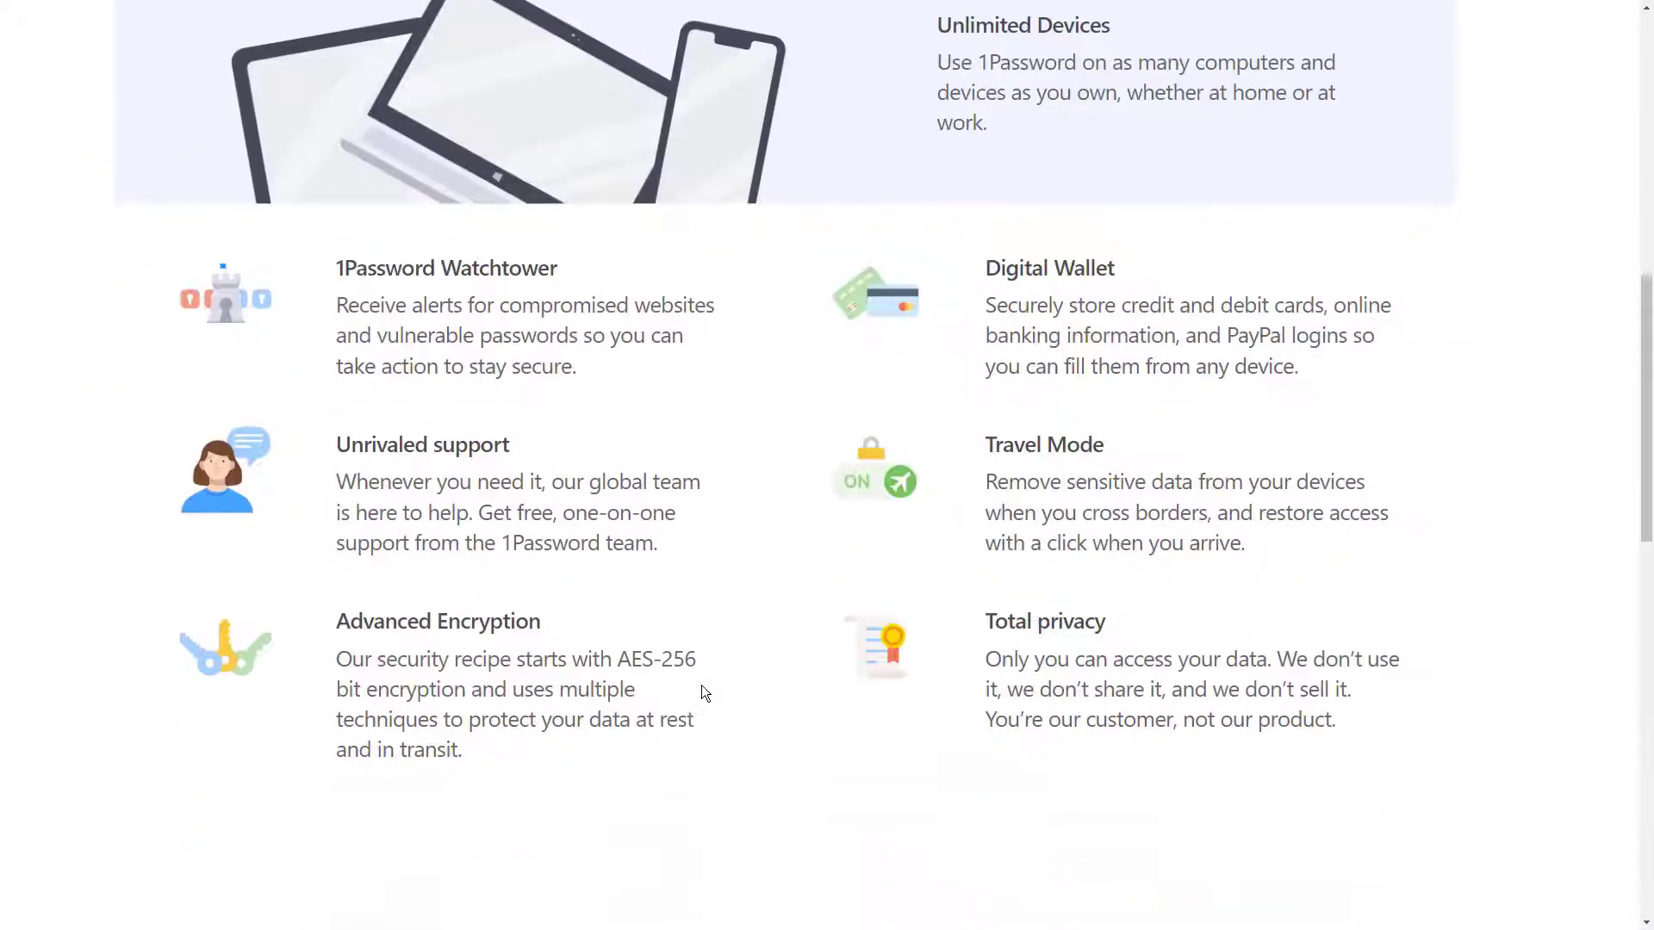
{"action": "scroll", "coordinate": [702, 693], "scroll_direction": "down", "scroll_amount": 8}
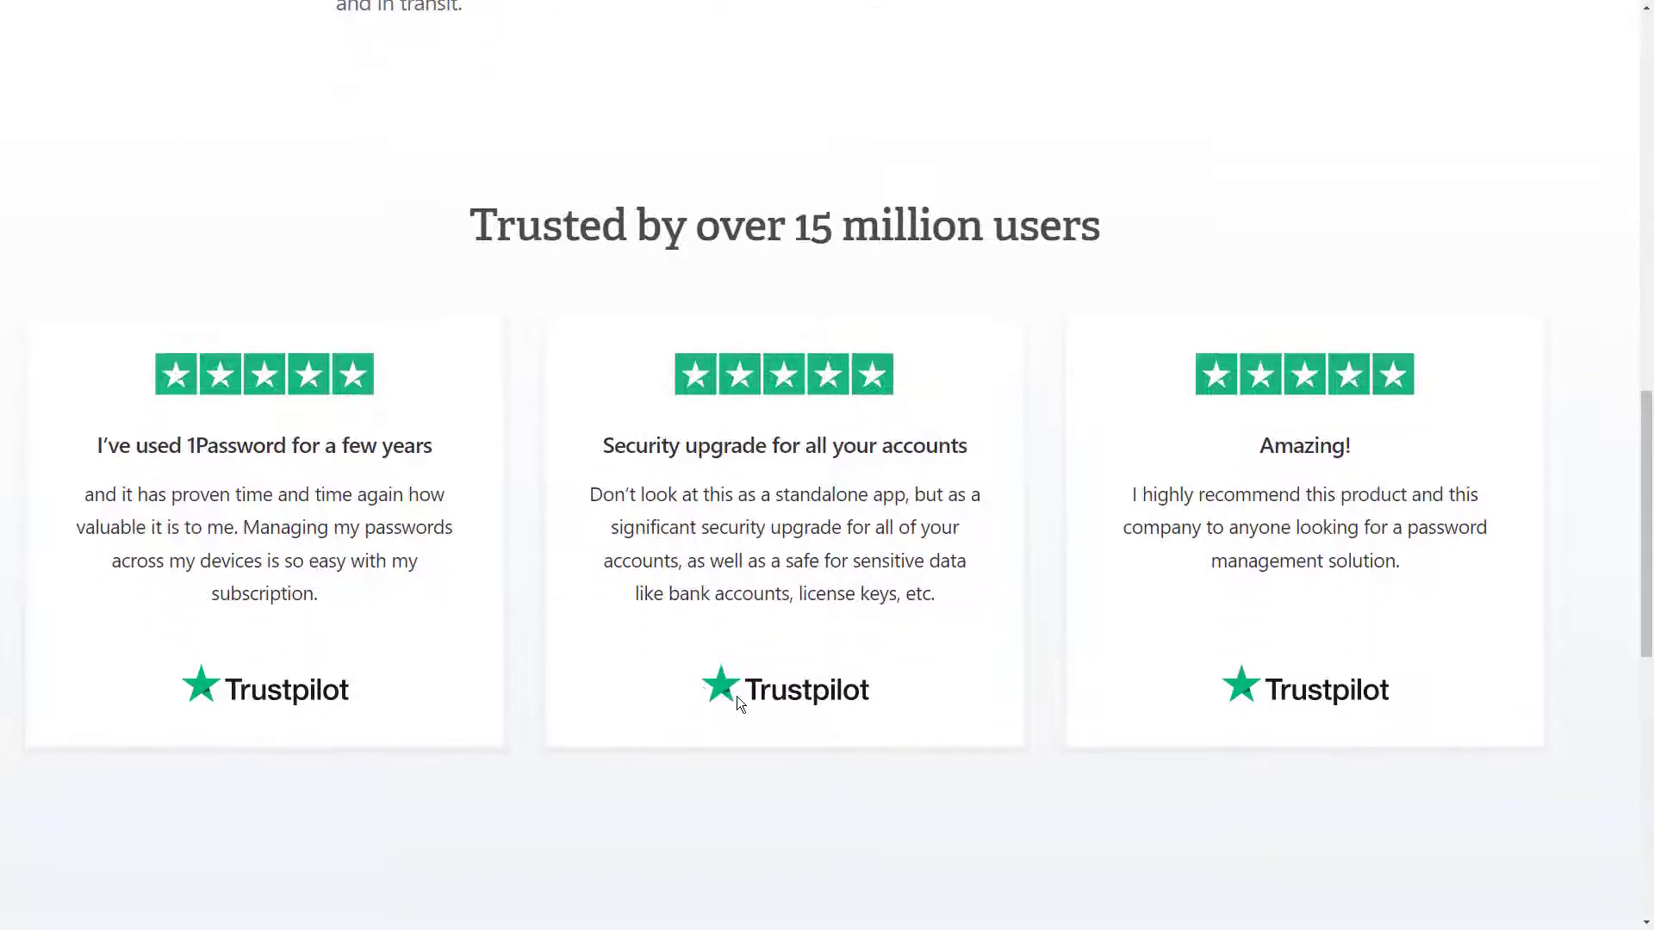
{"action": "scroll", "coordinate": [736, 696], "scroll_direction": "down", "scroll_amount": 5}
{"action": "scroll", "coordinate": [736, 696], "scroll_direction": "up", "scroll_amount": 4}
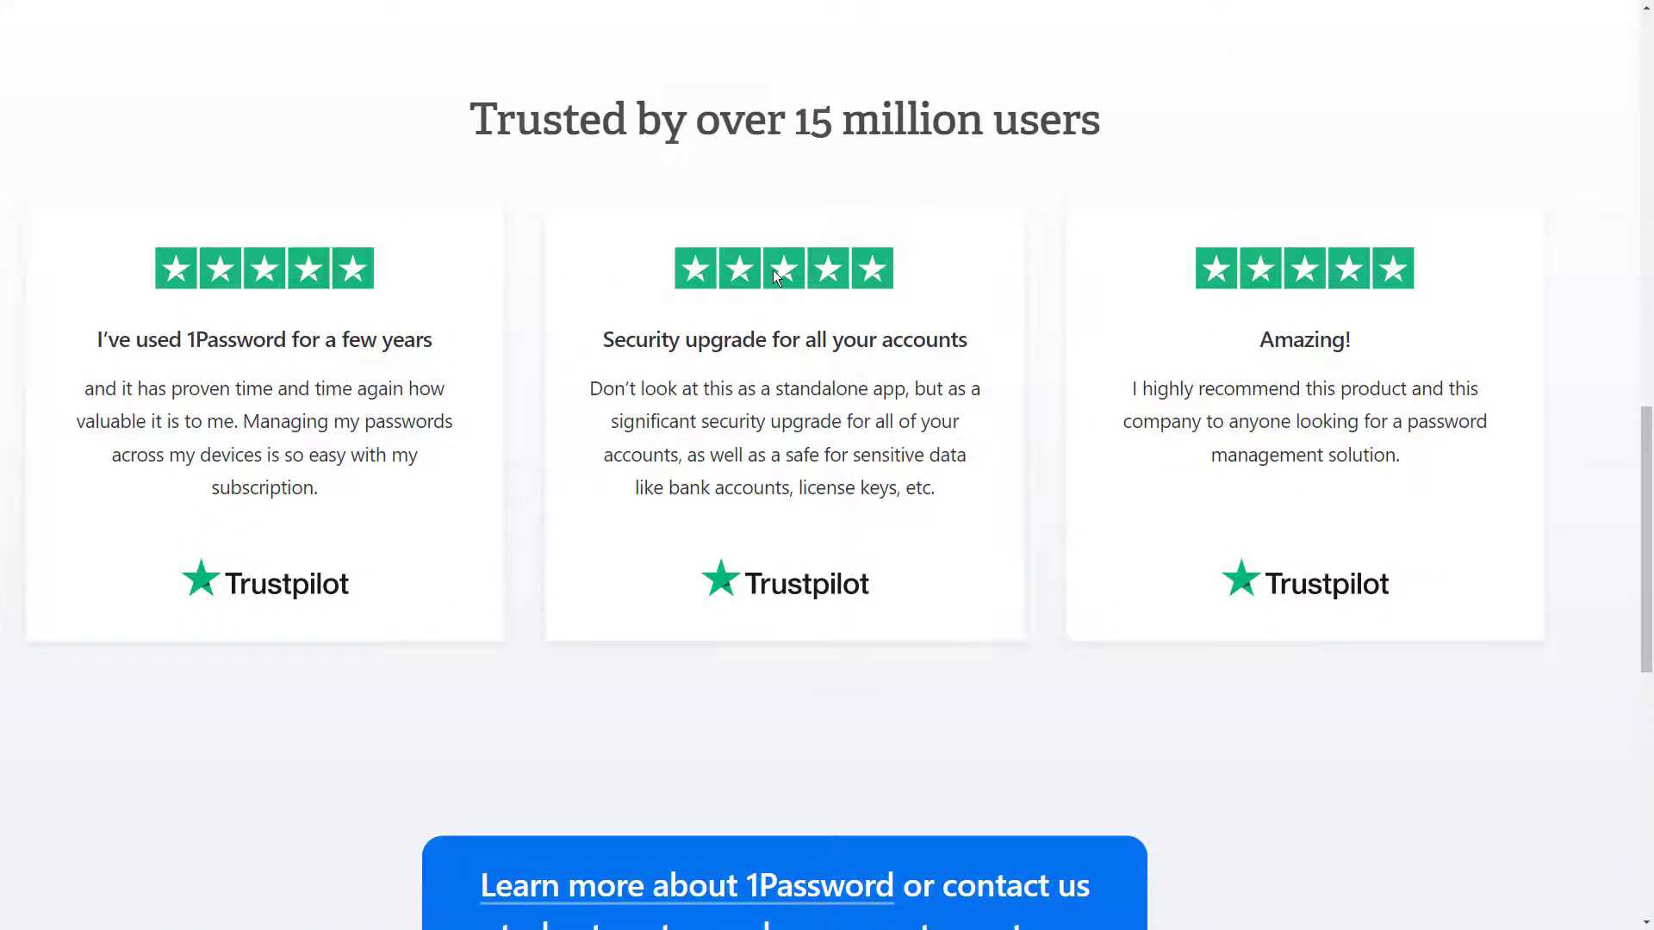
{"action": "scroll", "coordinate": [773, 274], "scroll_direction": "down", "scroll_amount": 10}
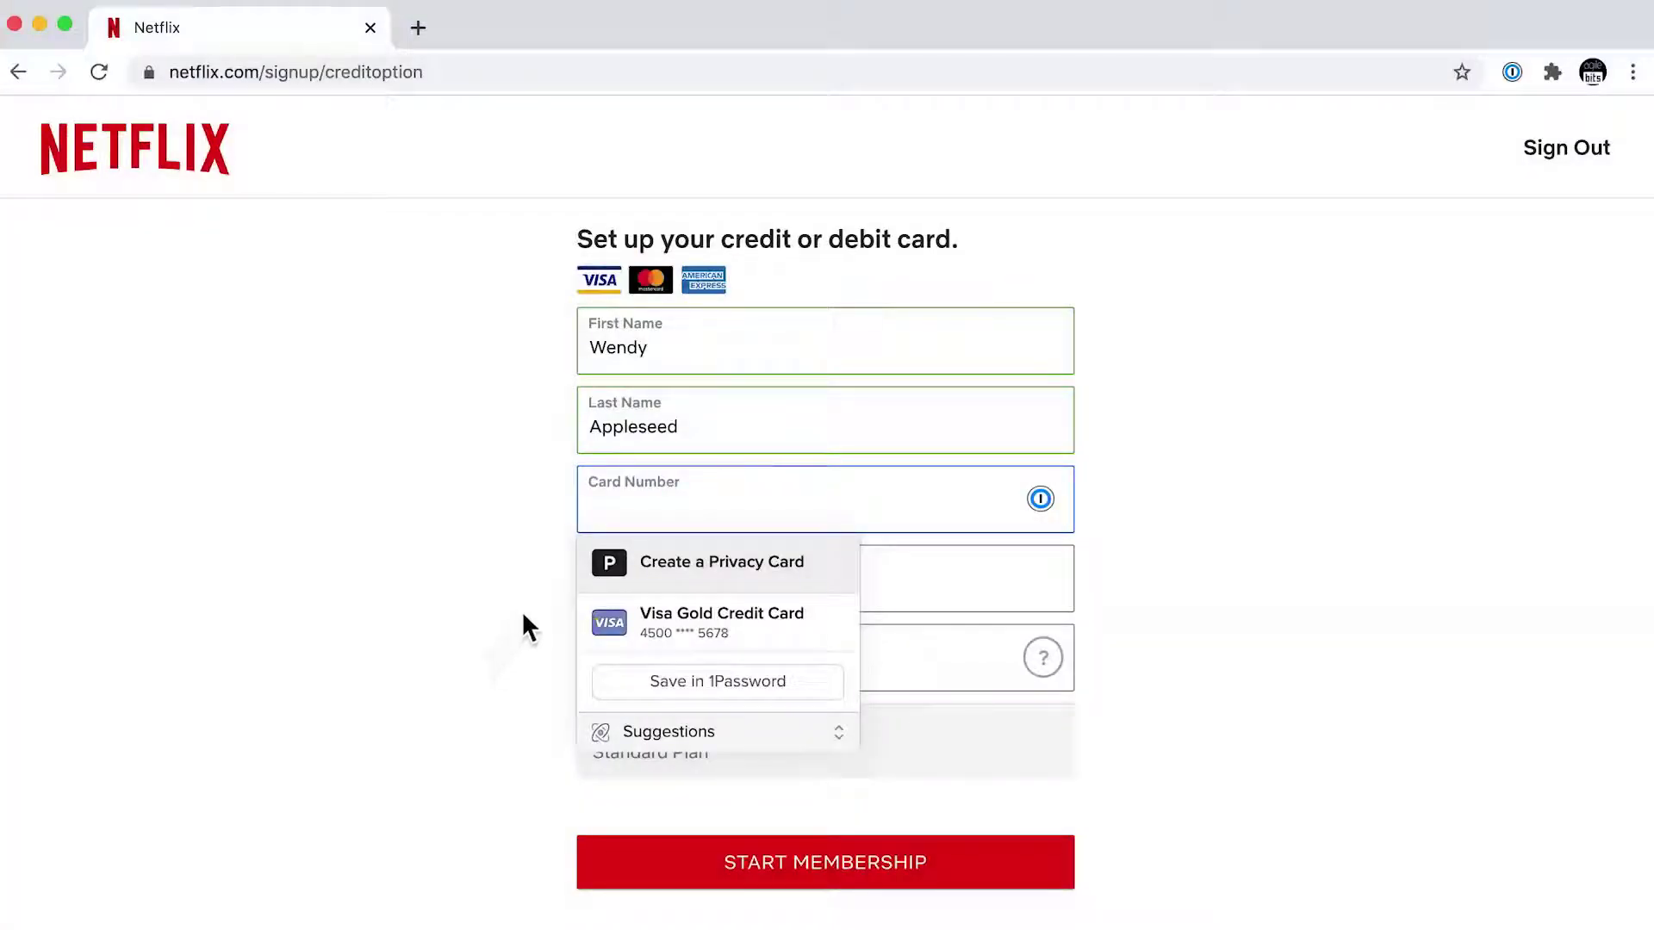
Create a Netflix privacy card with a $12.99 monthly spending limit.
{"action": "left_click", "coordinate": [623, 560]}
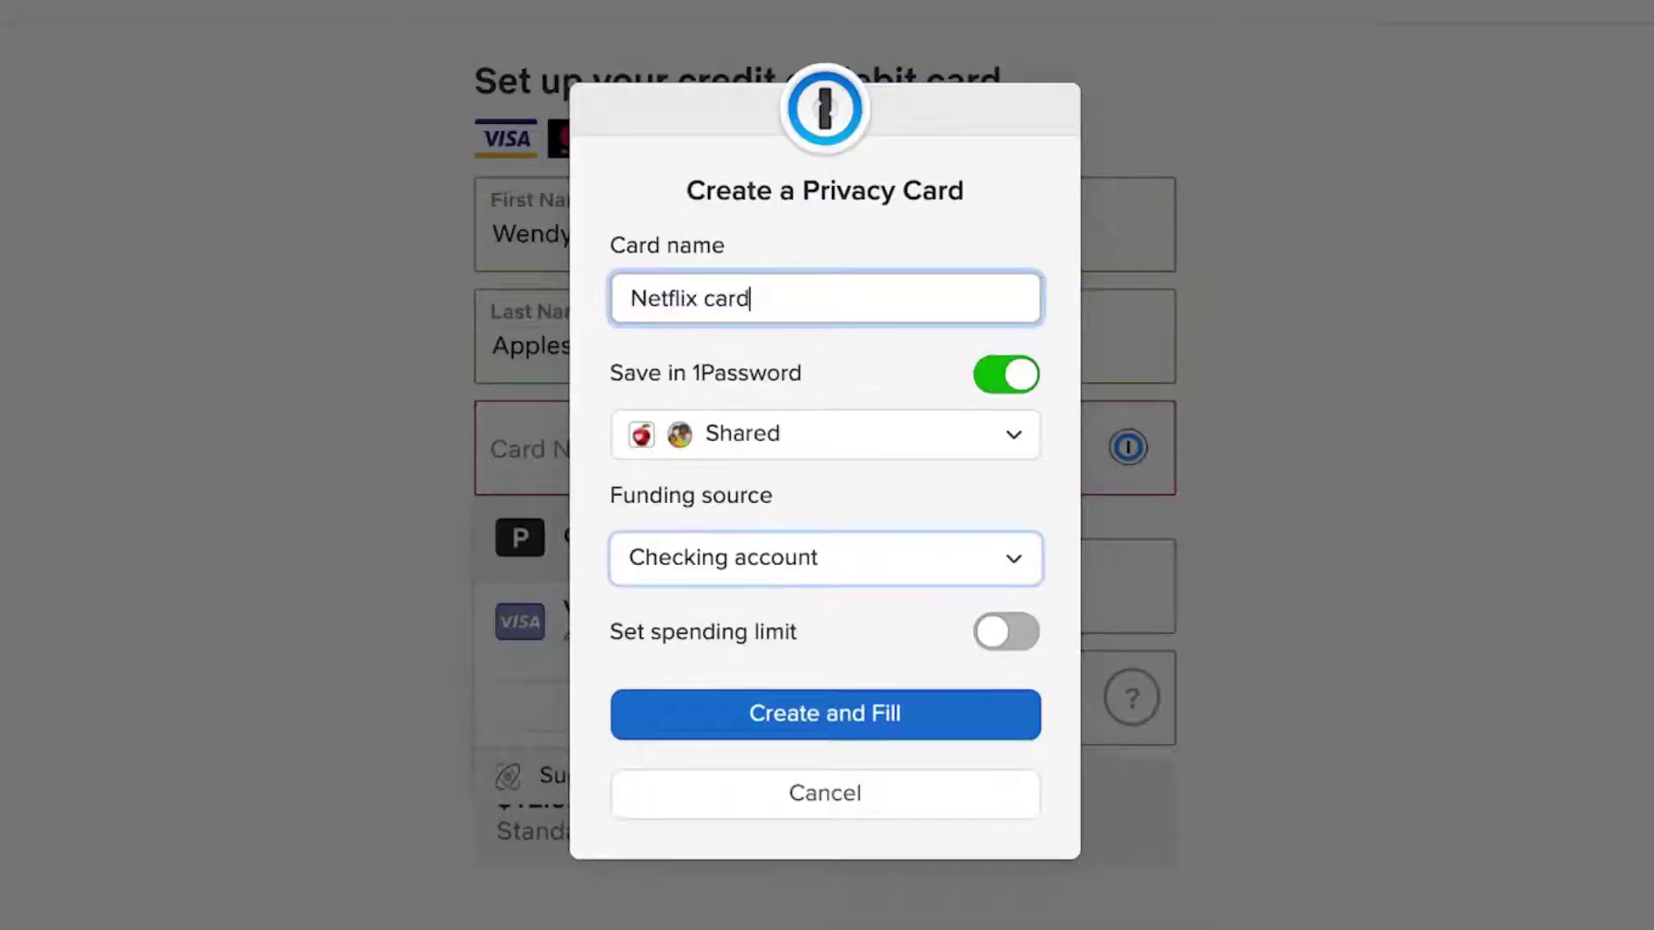
{"action": "left_click", "coordinate": [990, 630]}
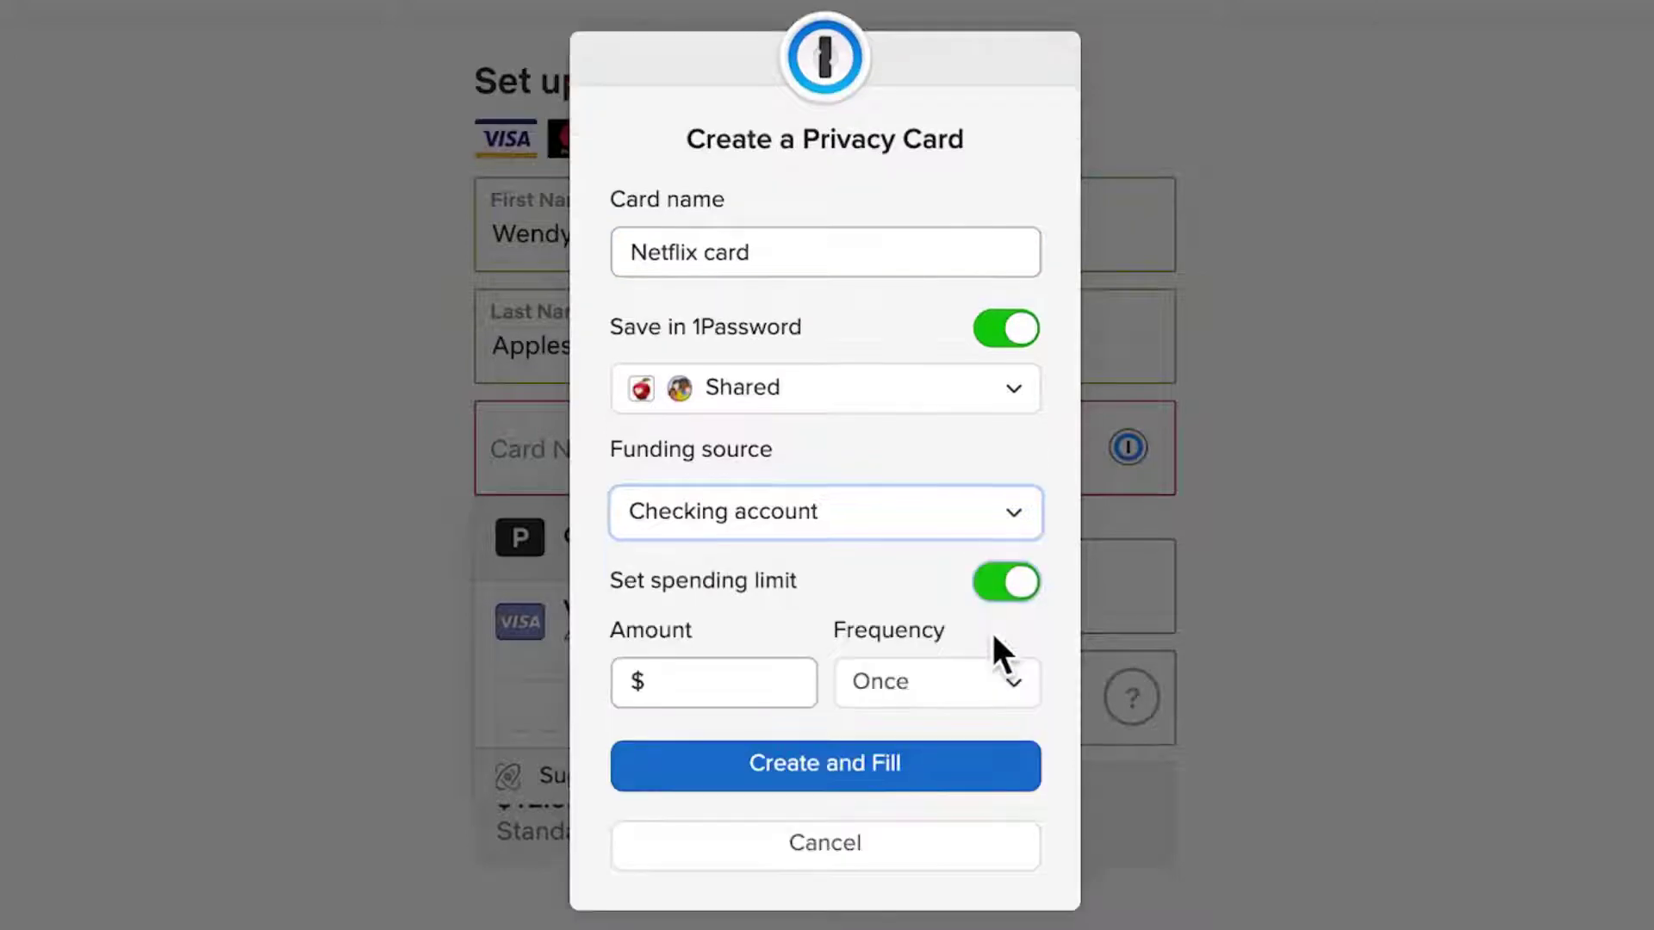
{"action": "left_click", "coordinate": [791, 670]}
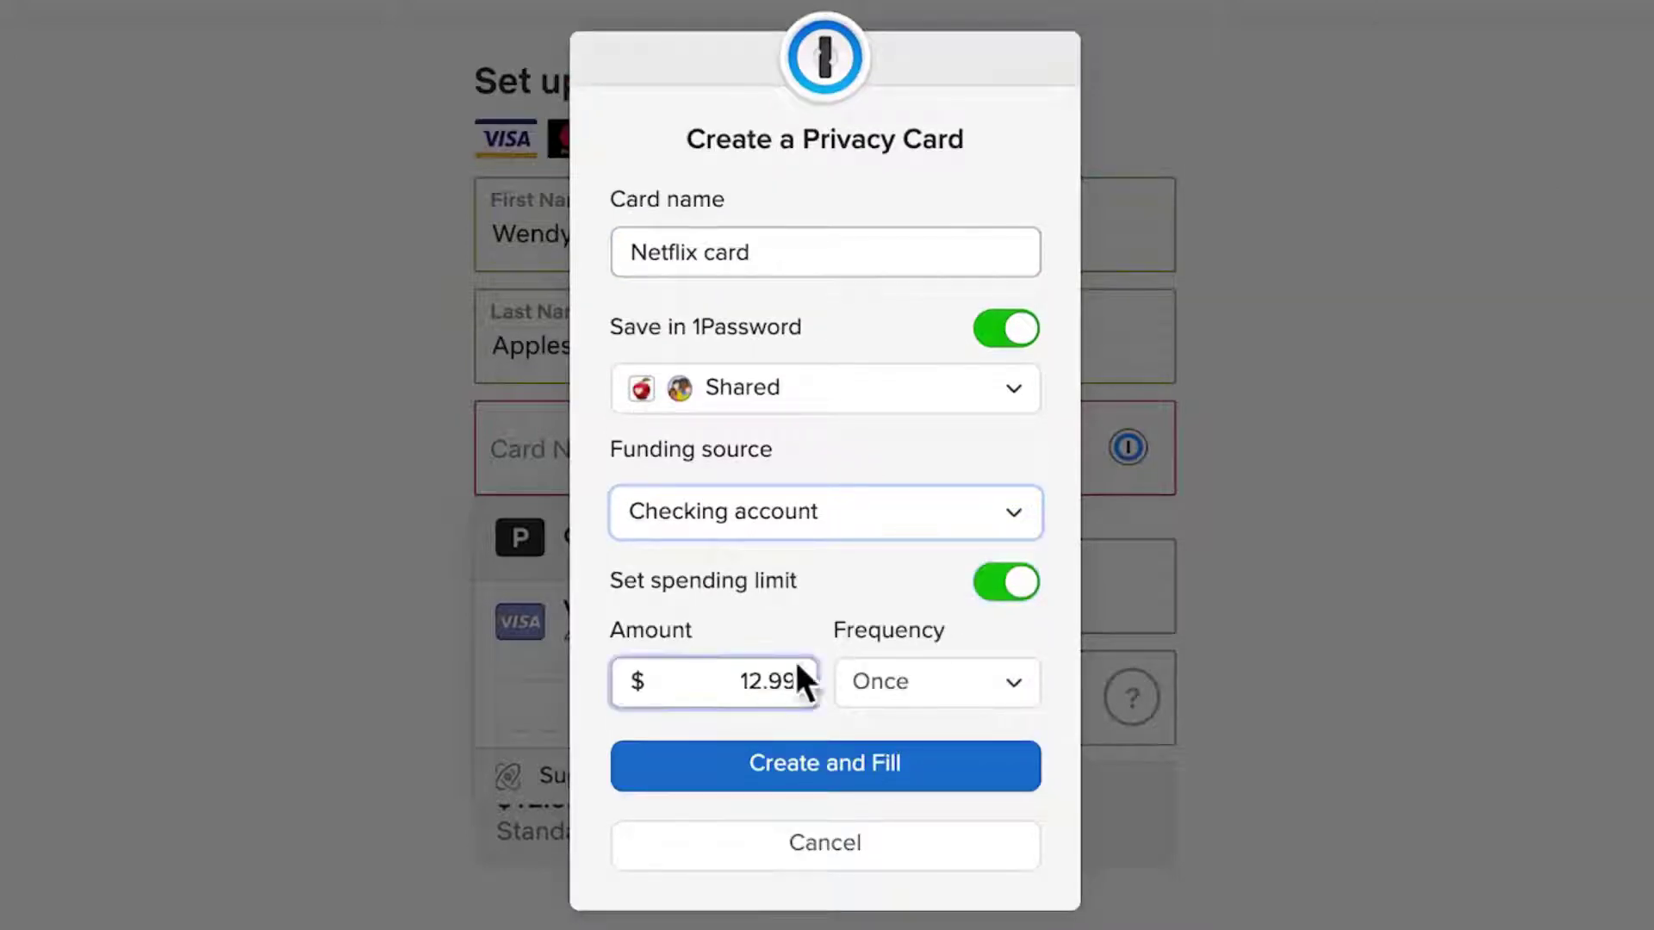
{"action": "left_click", "coordinate": [953, 680]}
{"action": "left_click", "coordinate": [930, 788]}
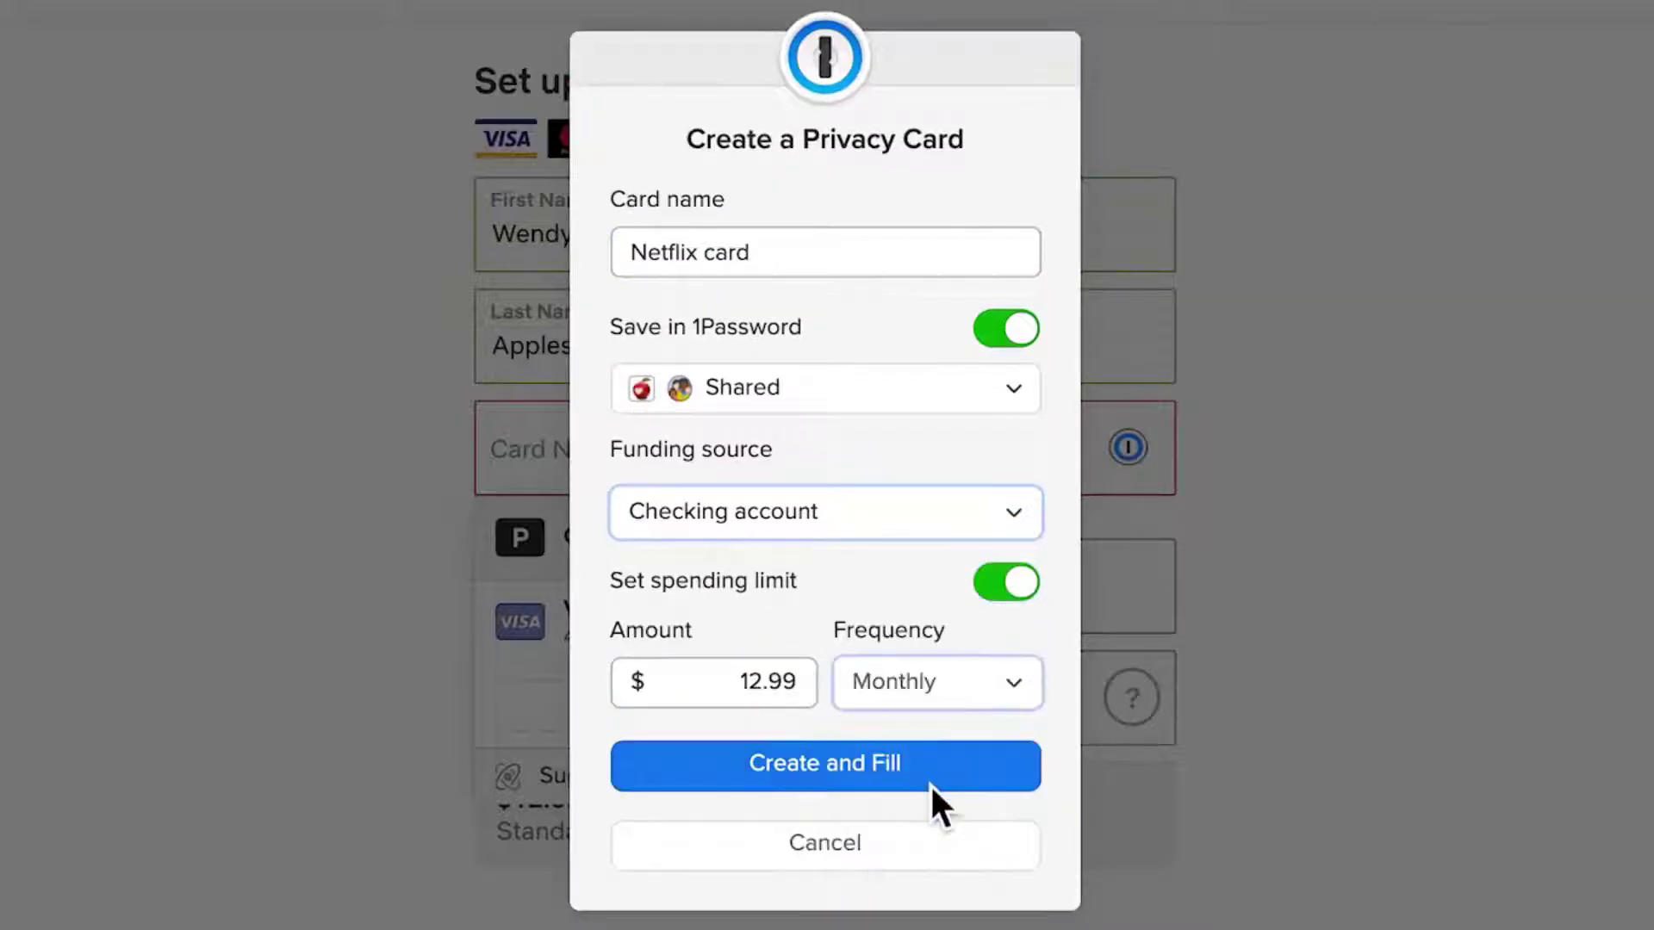
{"action": "left_click", "coordinate": [849, 776]}
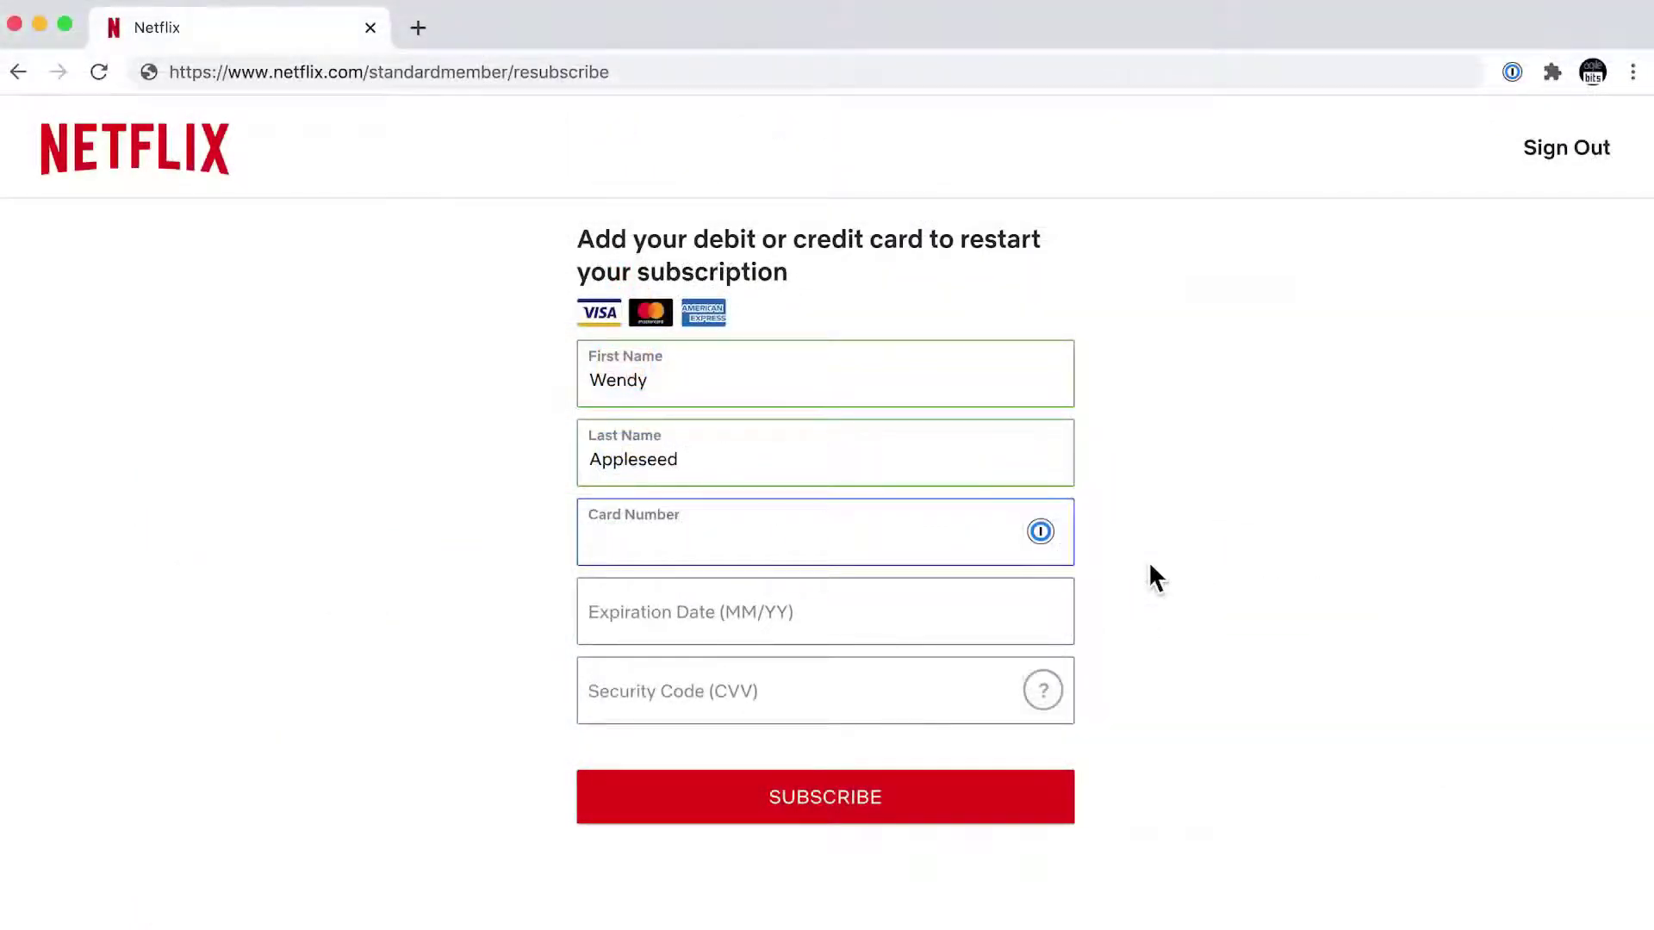
Fill the Netflix card into the payment form, view its details, then enter the Dashlane account email.
{"action": "left_click", "coordinate": [1043, 534]}
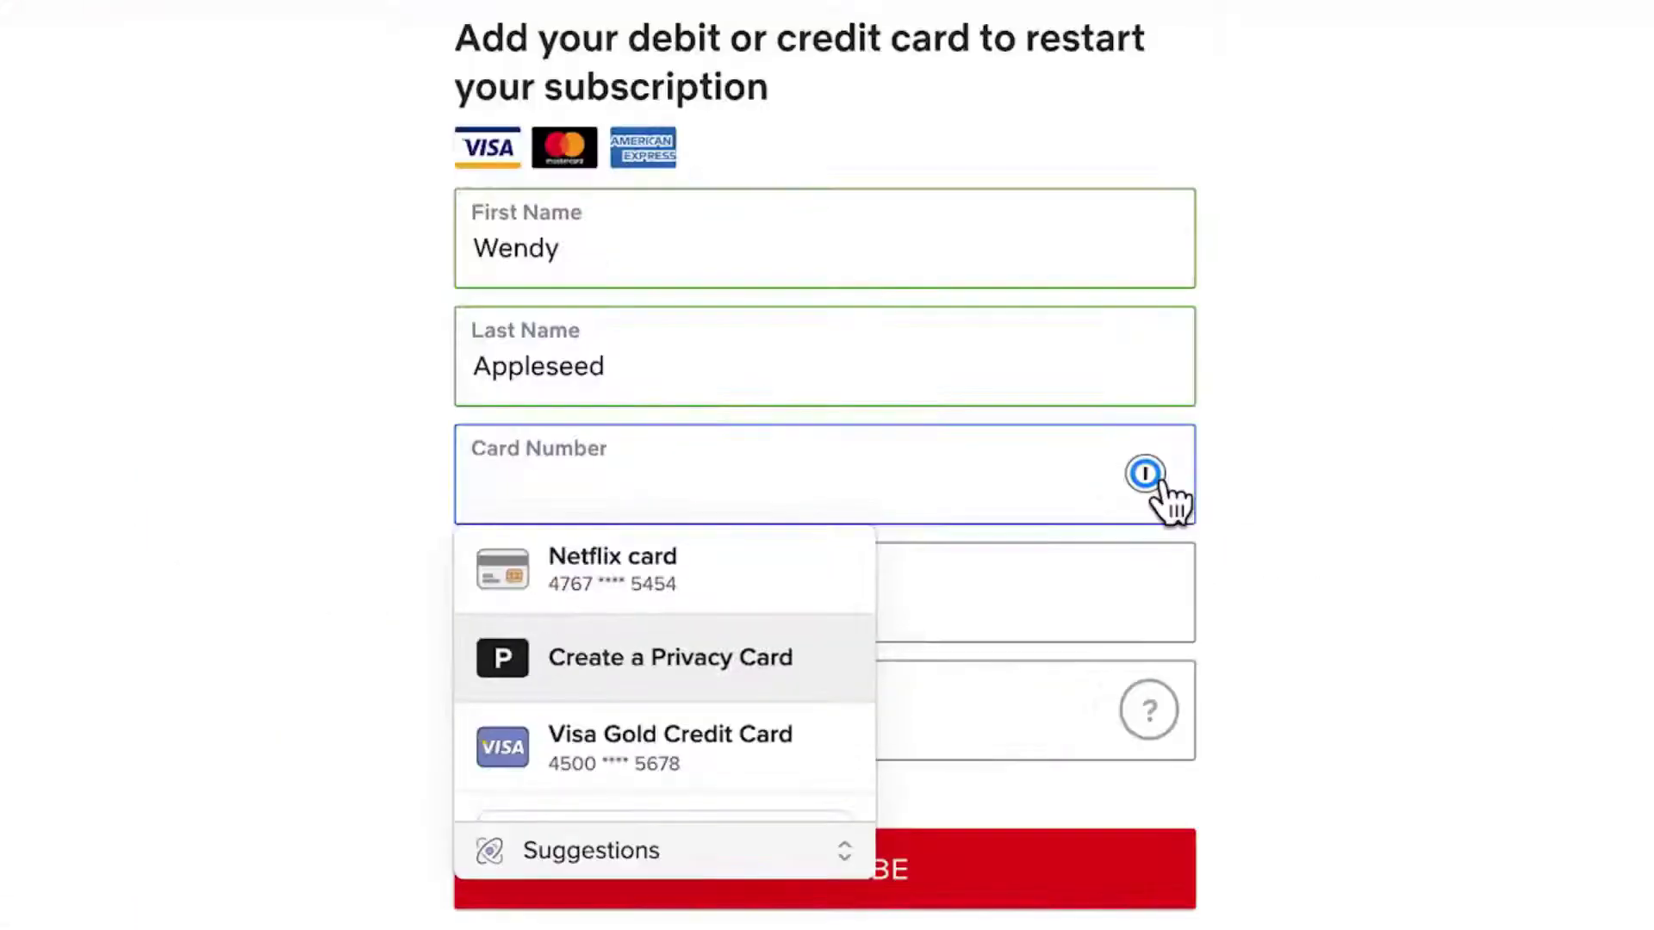
{"action": "left_click", "coordinate": [788, 577]}
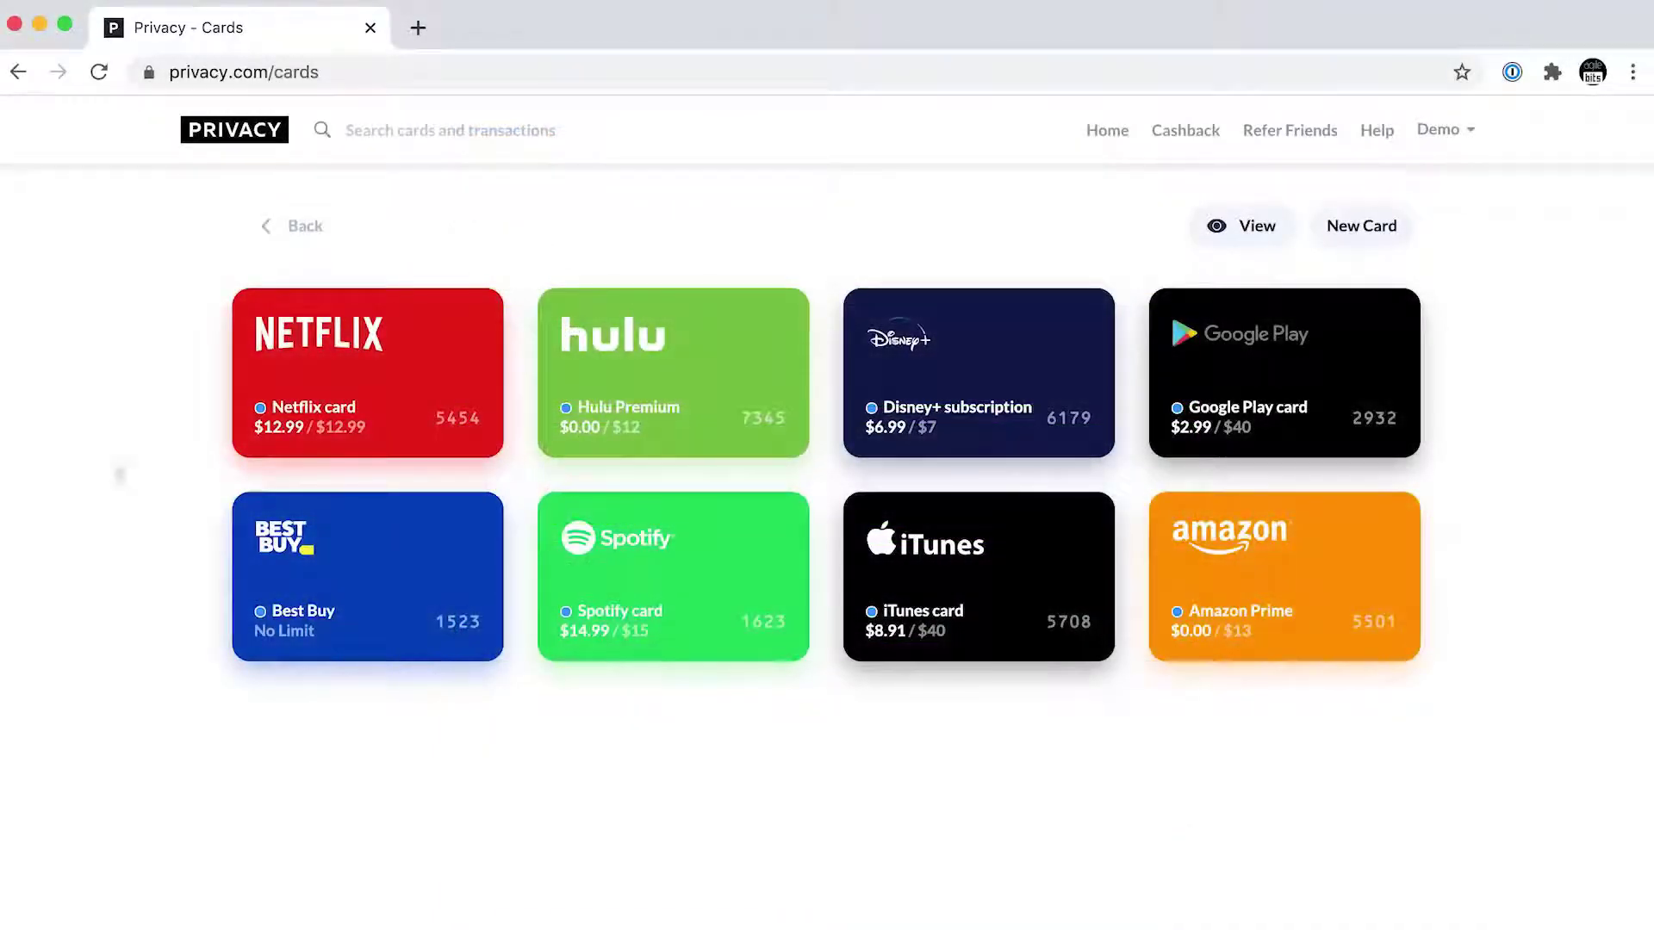
{"action": "left_click", "coordinate": [318, 380]}
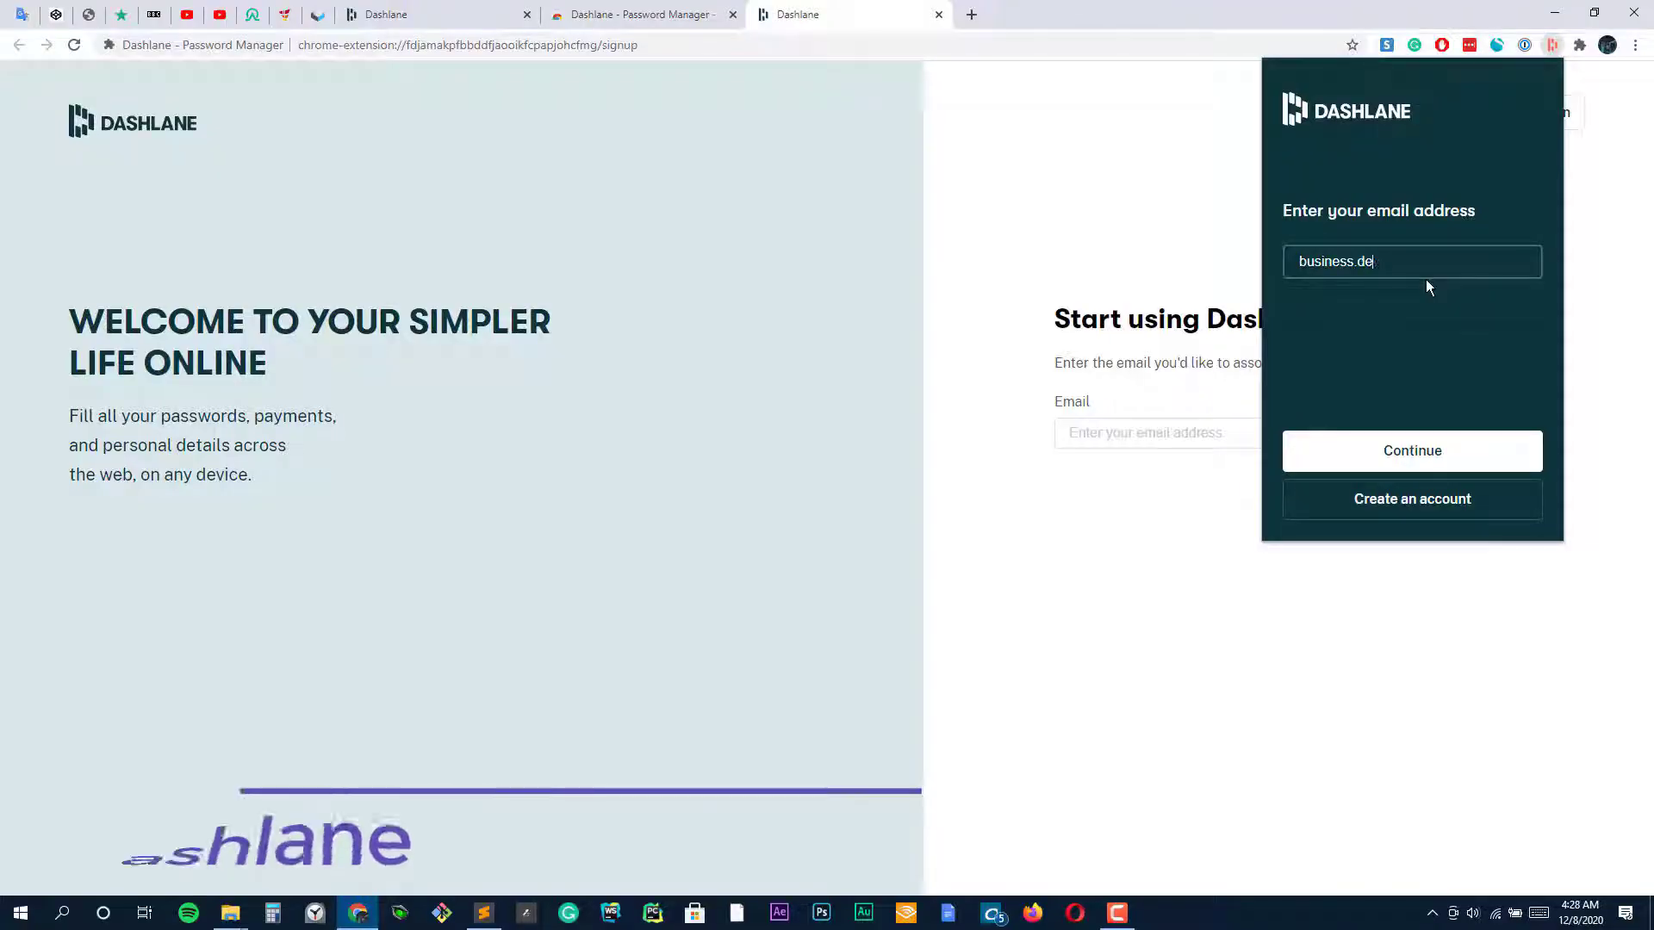
{"action": "type", "text": "@9to5software.com"}
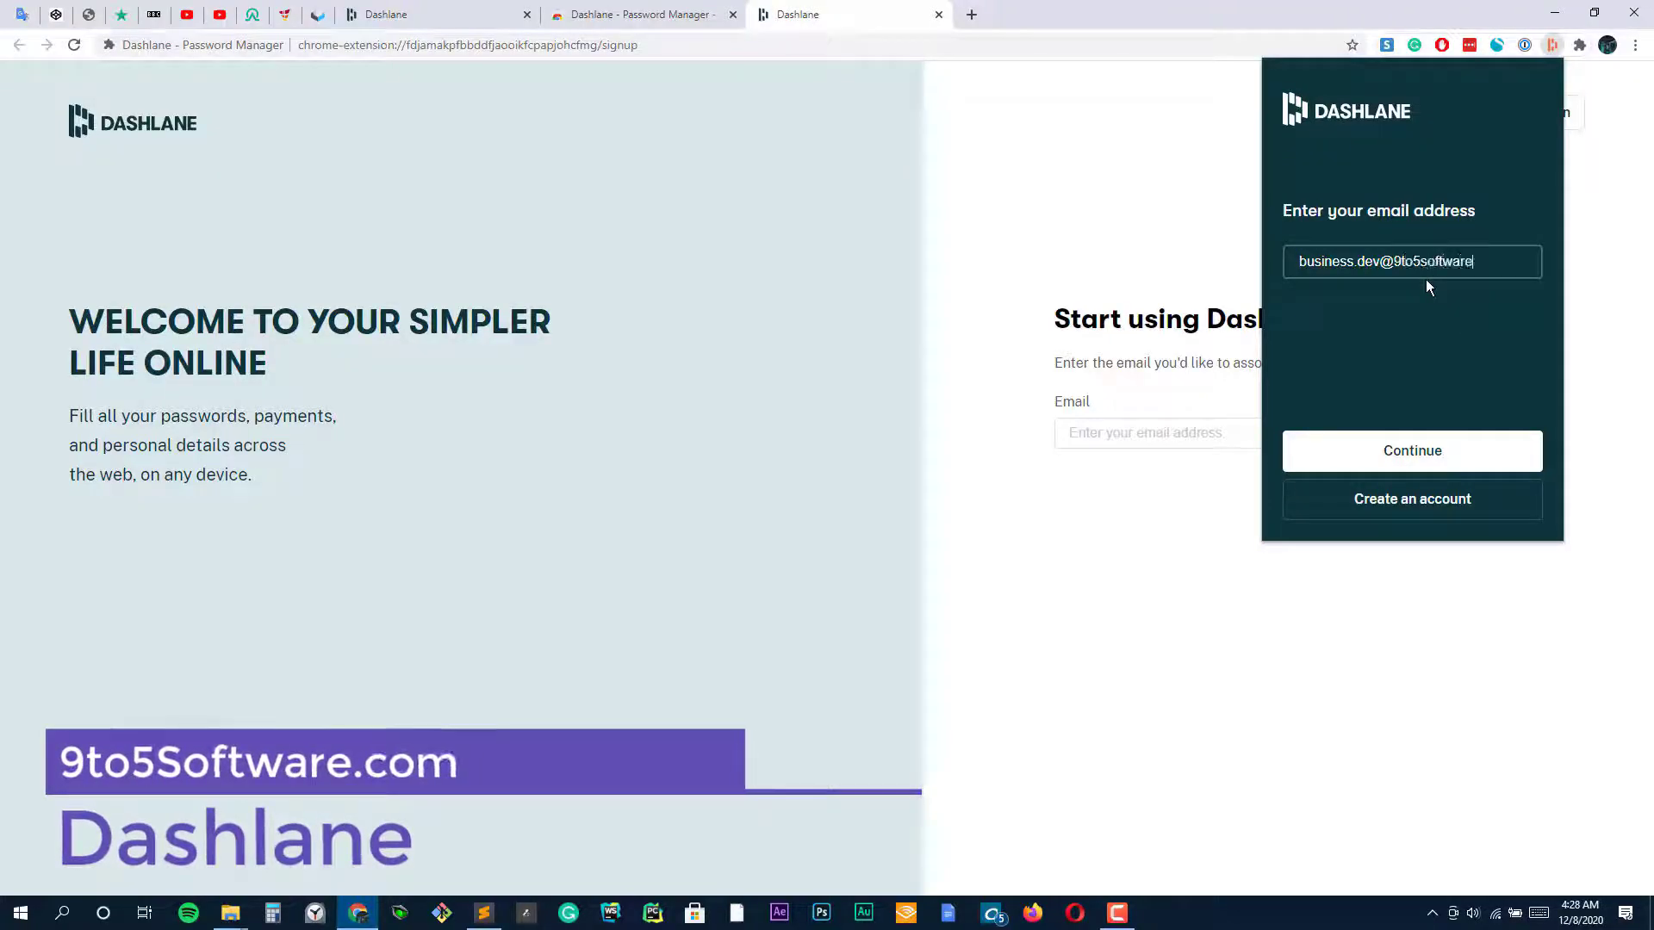
Submit the email to Dashlane, then open the newest security-code email in the webmail inbox.
{"action": "key", "text": "Return"}
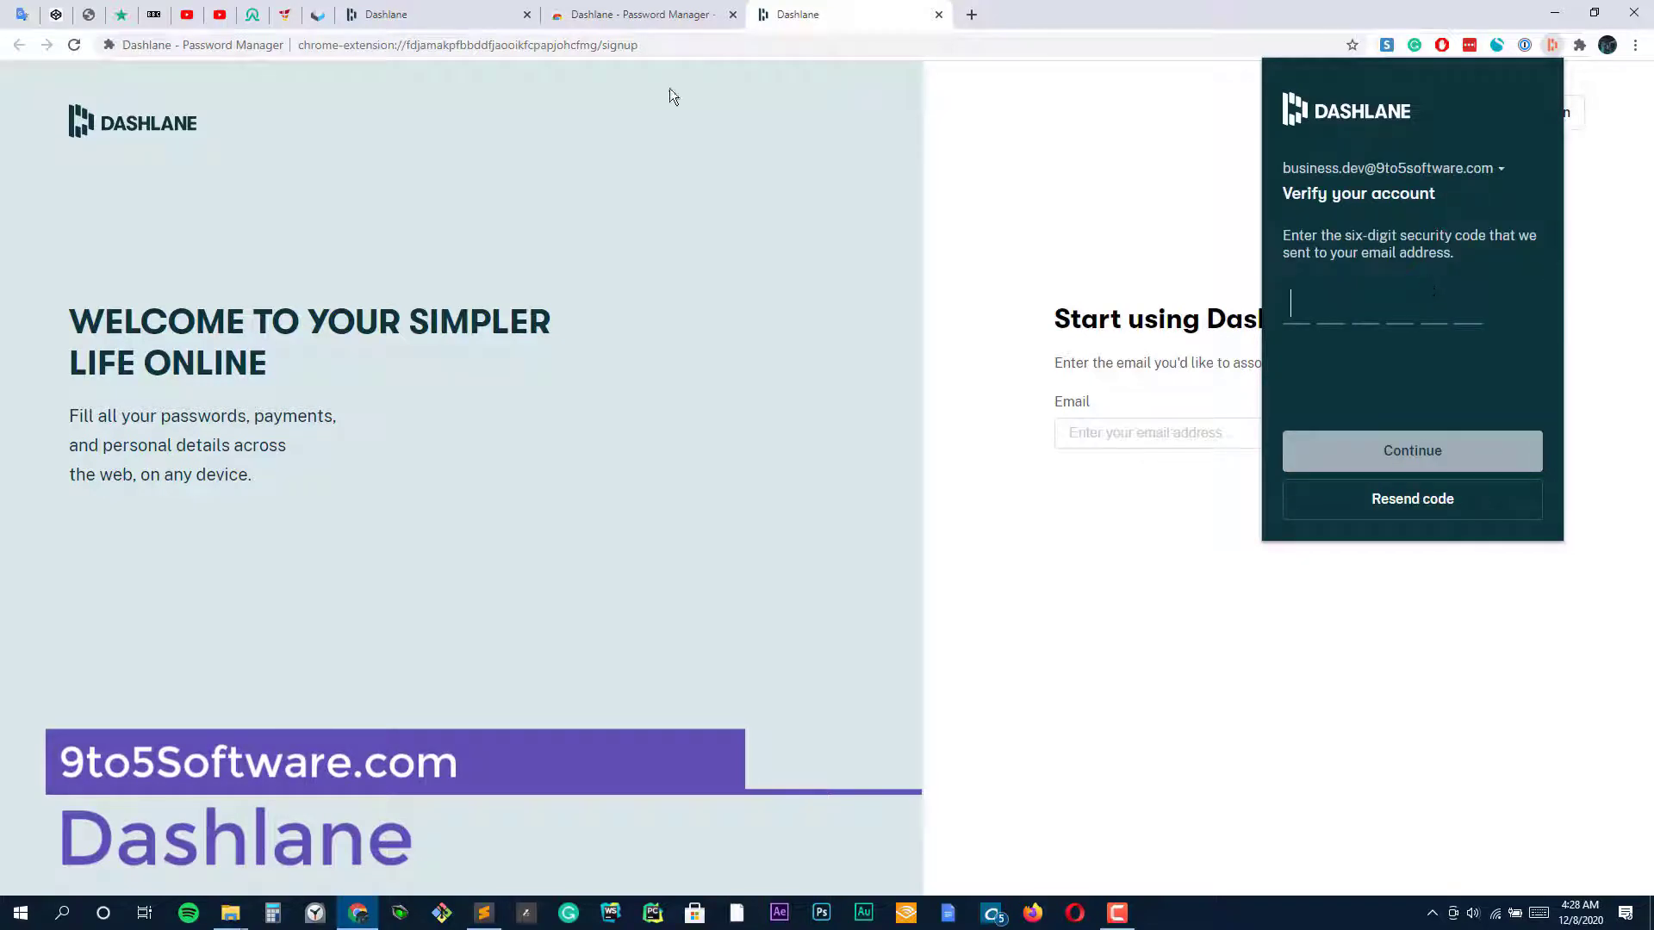
{"action": "left_click", "coordinate": [335, 16]}
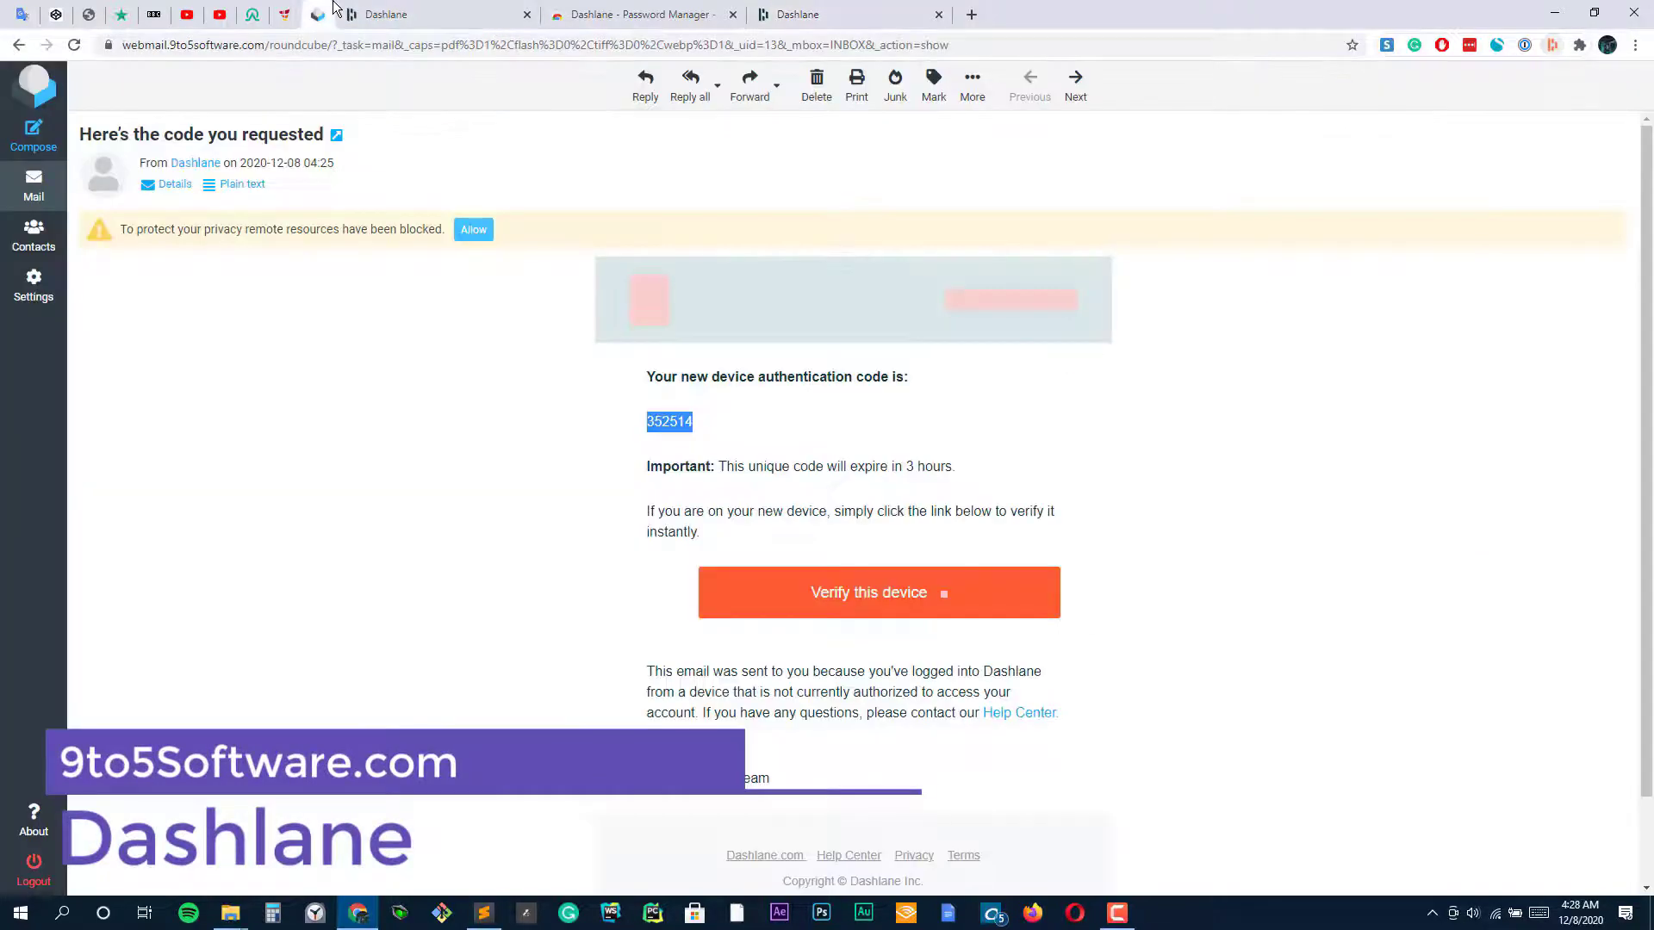
{"action": "left_click", "coordinate": [34, 205]}
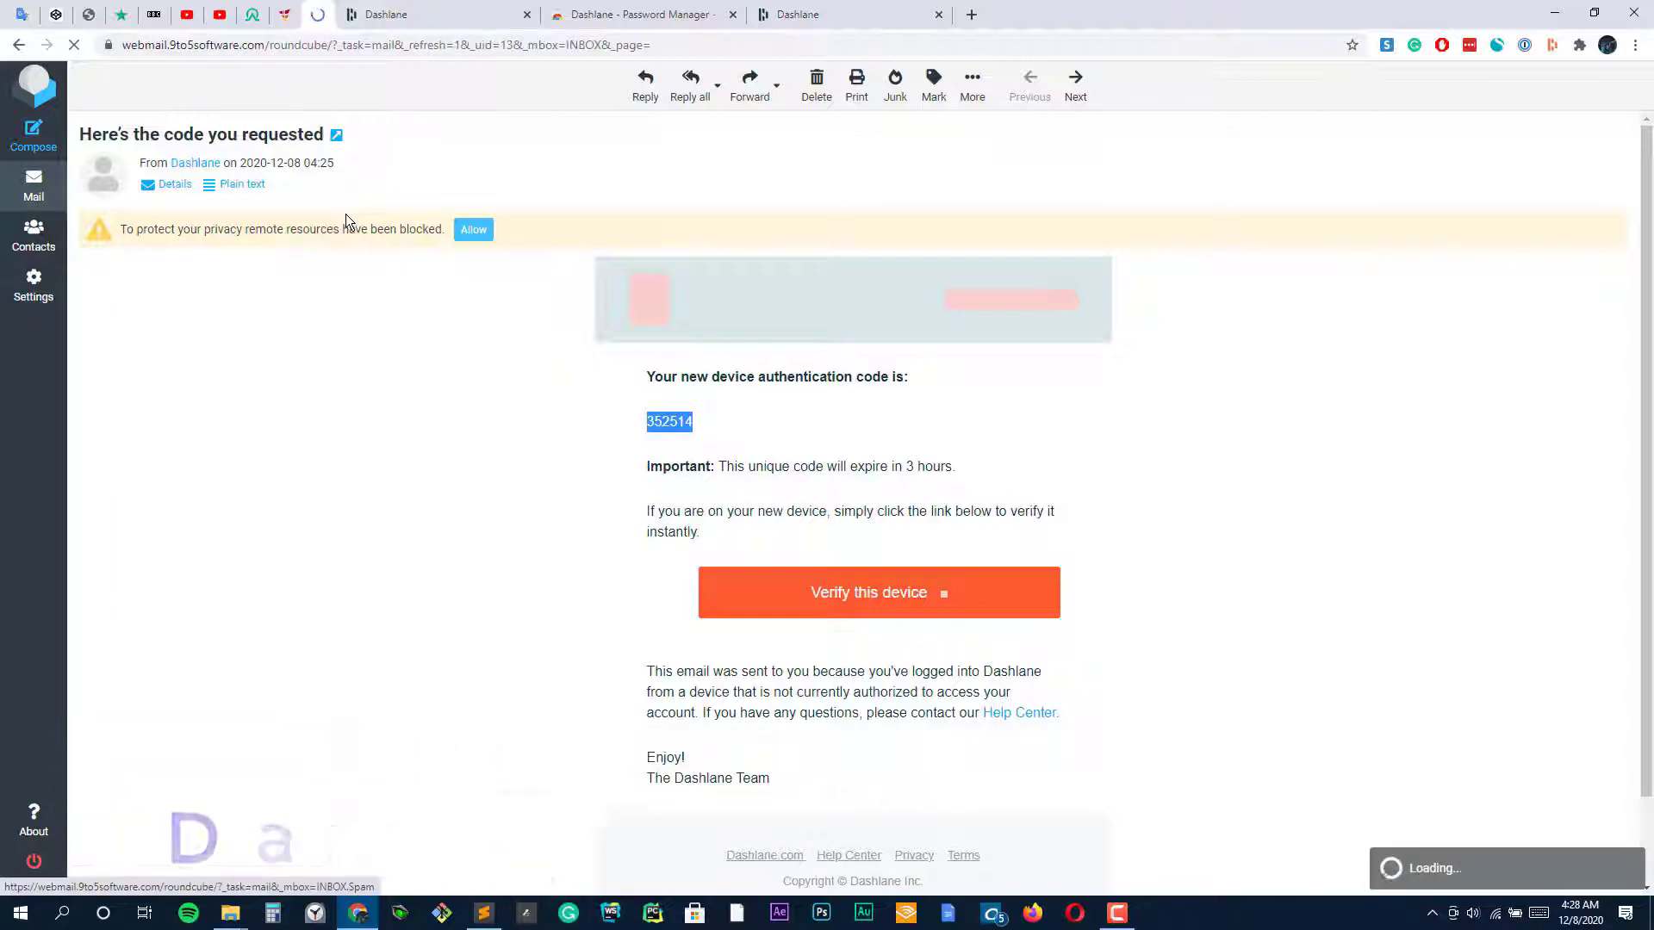
{"action": "left_click", "coordinate": [457, 180]}
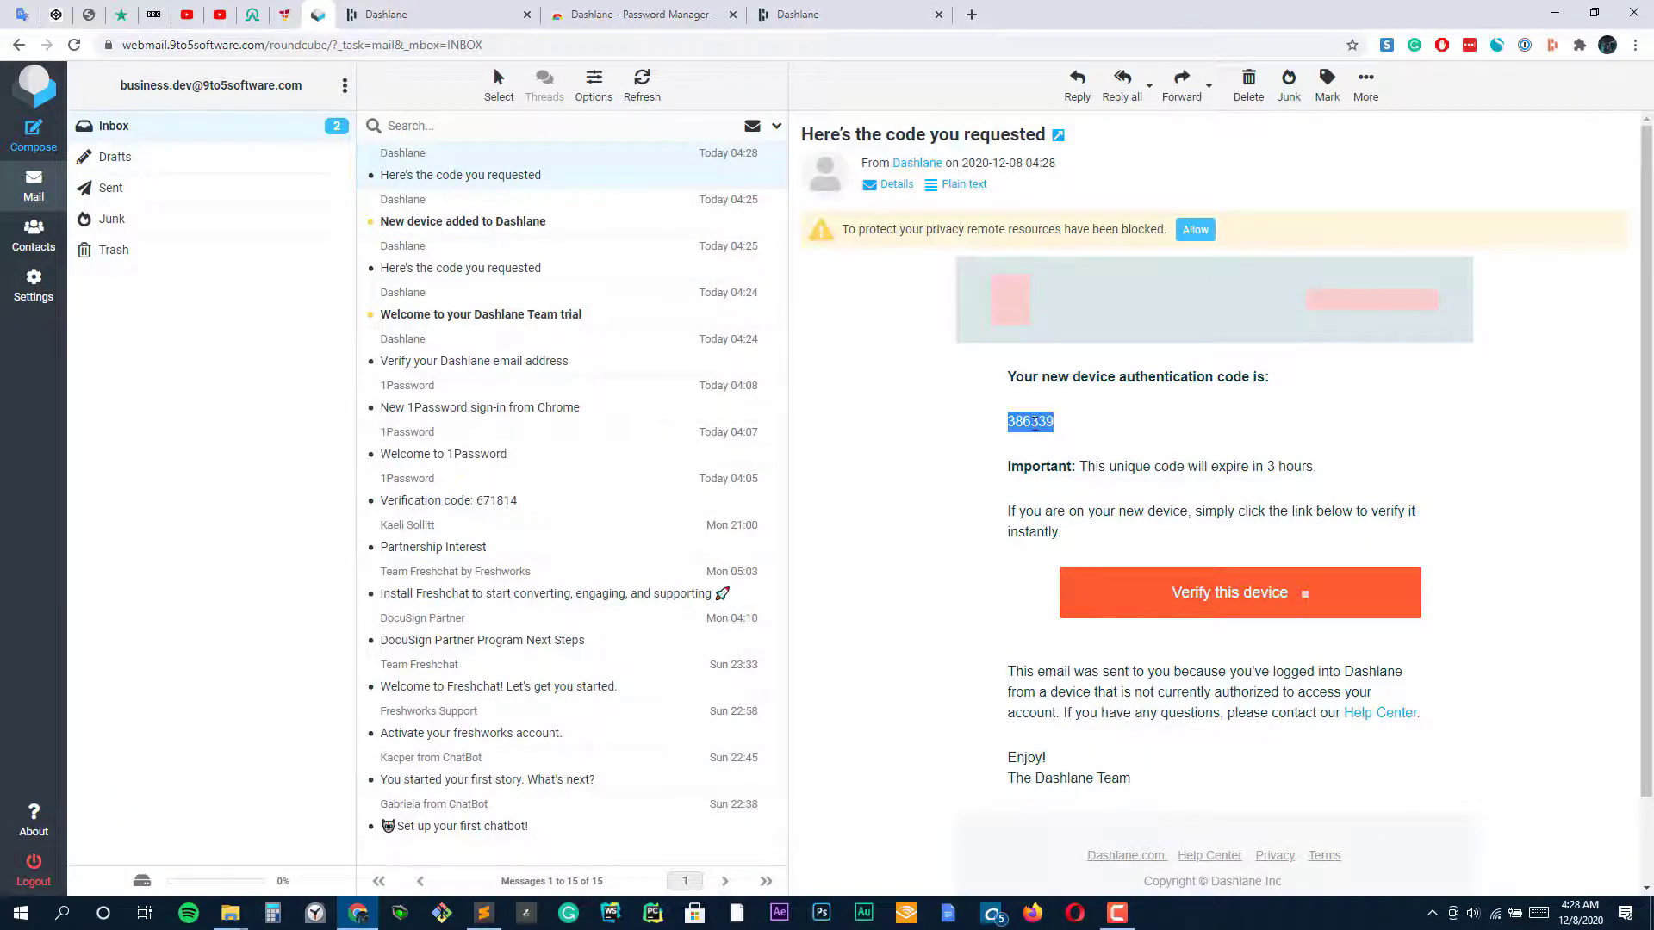
{"action": "left_click", "coordinate": [852, 14]}
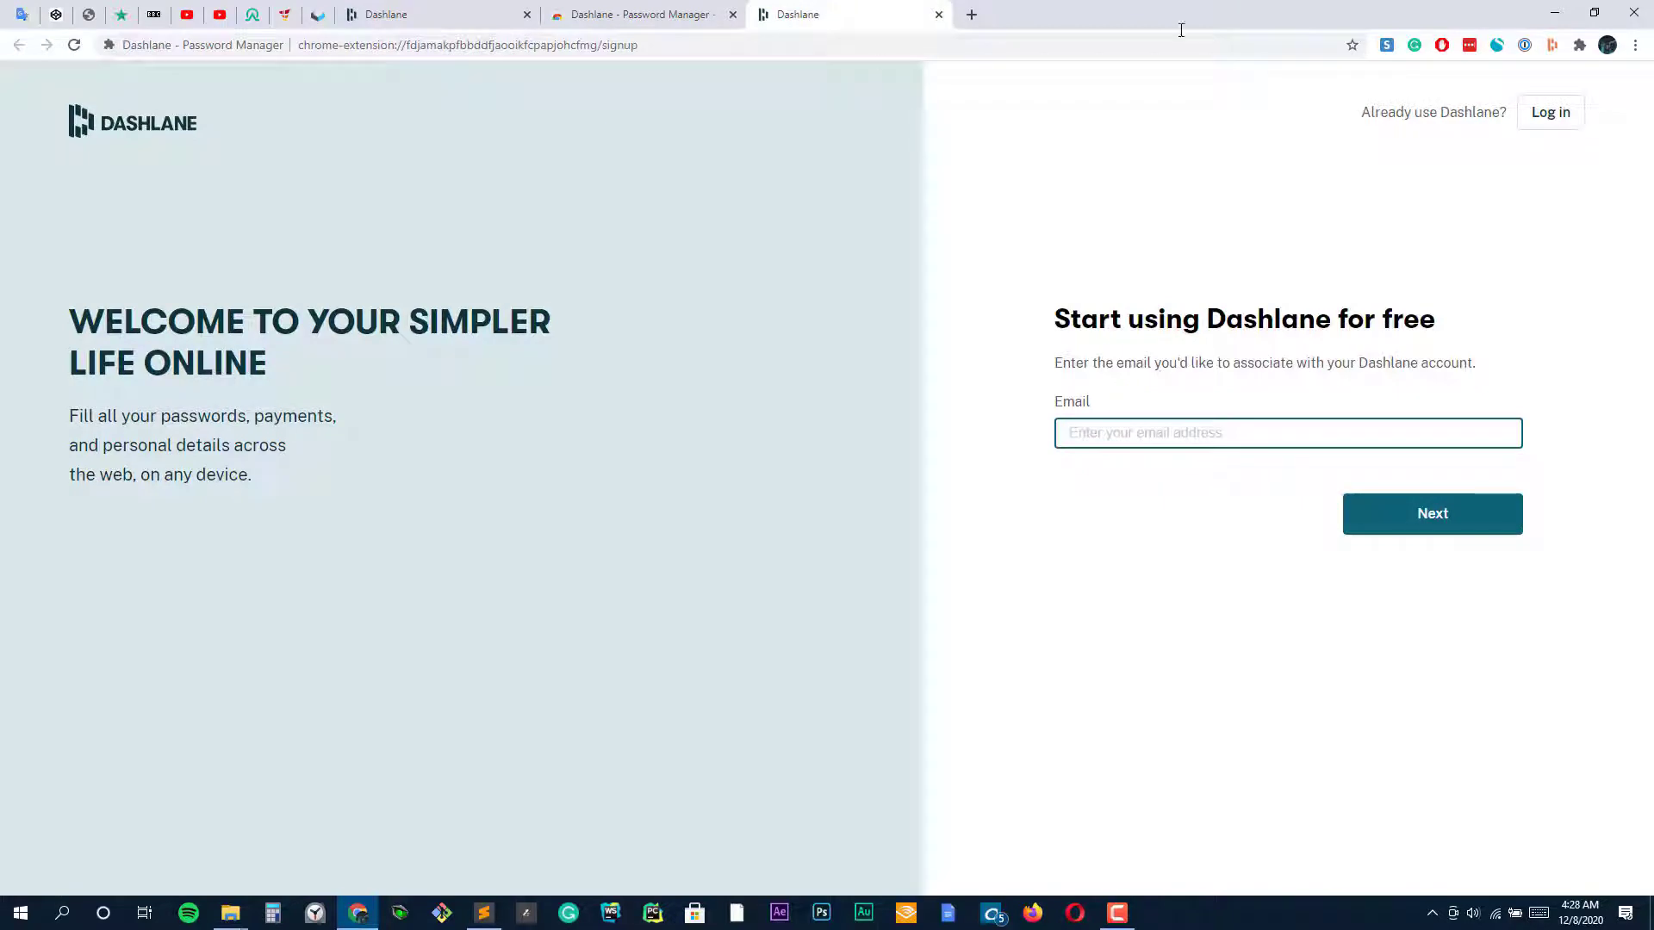
Close extra tabs, paste the emailed code, enter the master password and log in for 14 days.
{"action": "left_click", "coordinate": [939, 14]}
{"action": "left_click", "coordinate": [733, 14]}
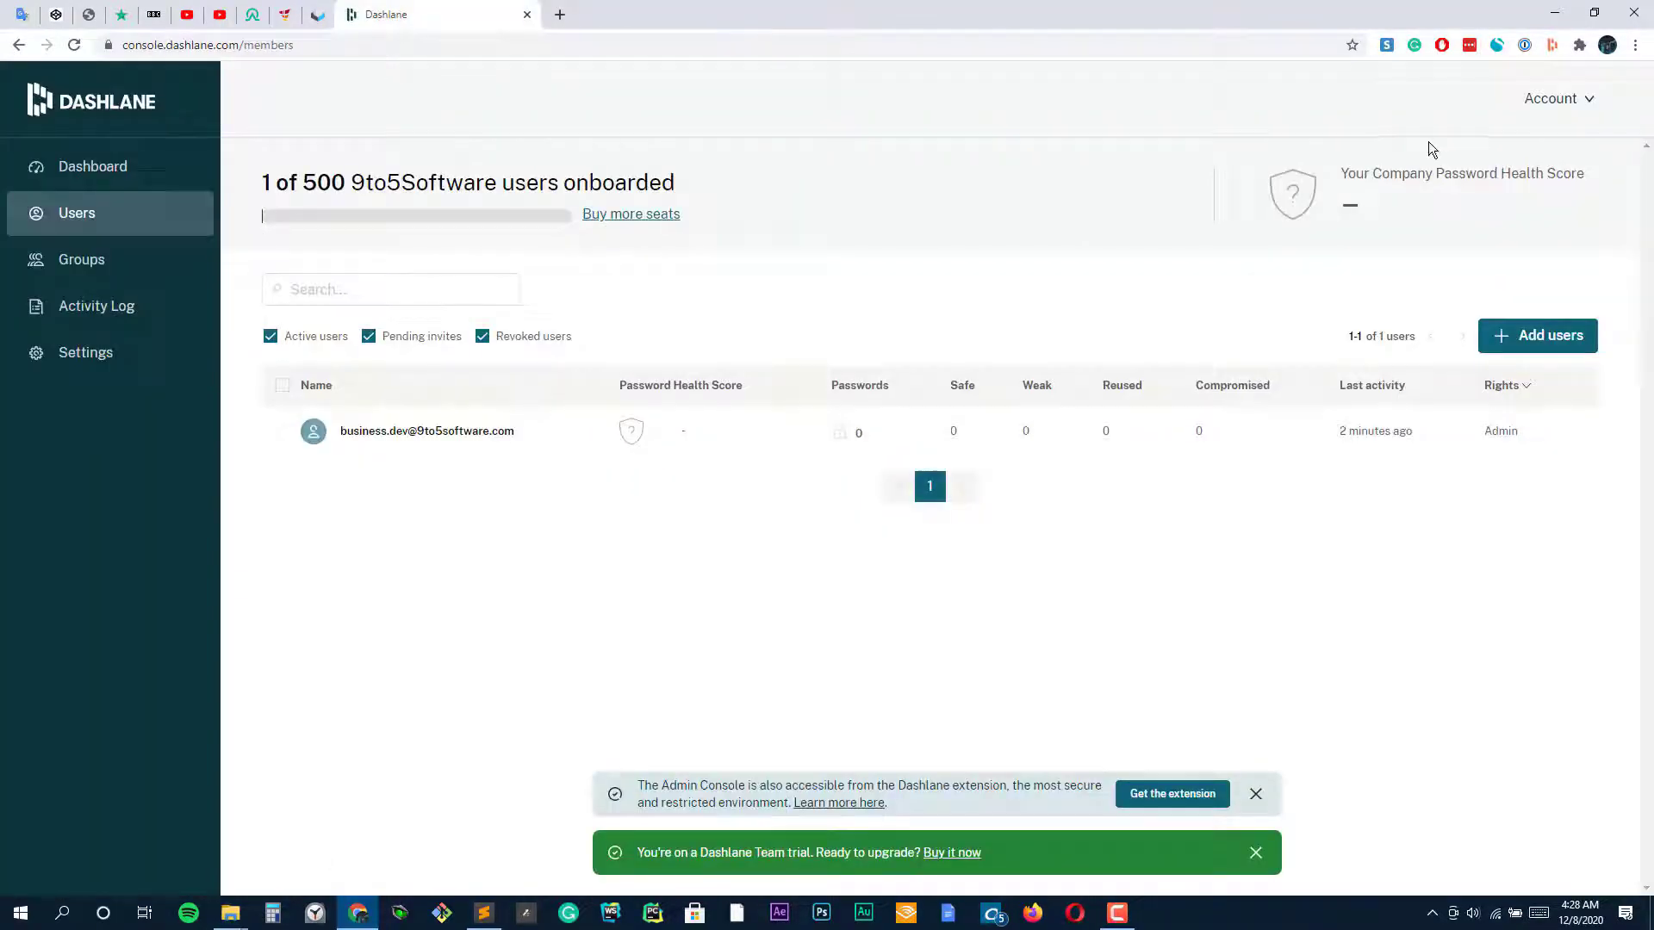
{"action": "left_click", "coordinate": [1551, 45]}
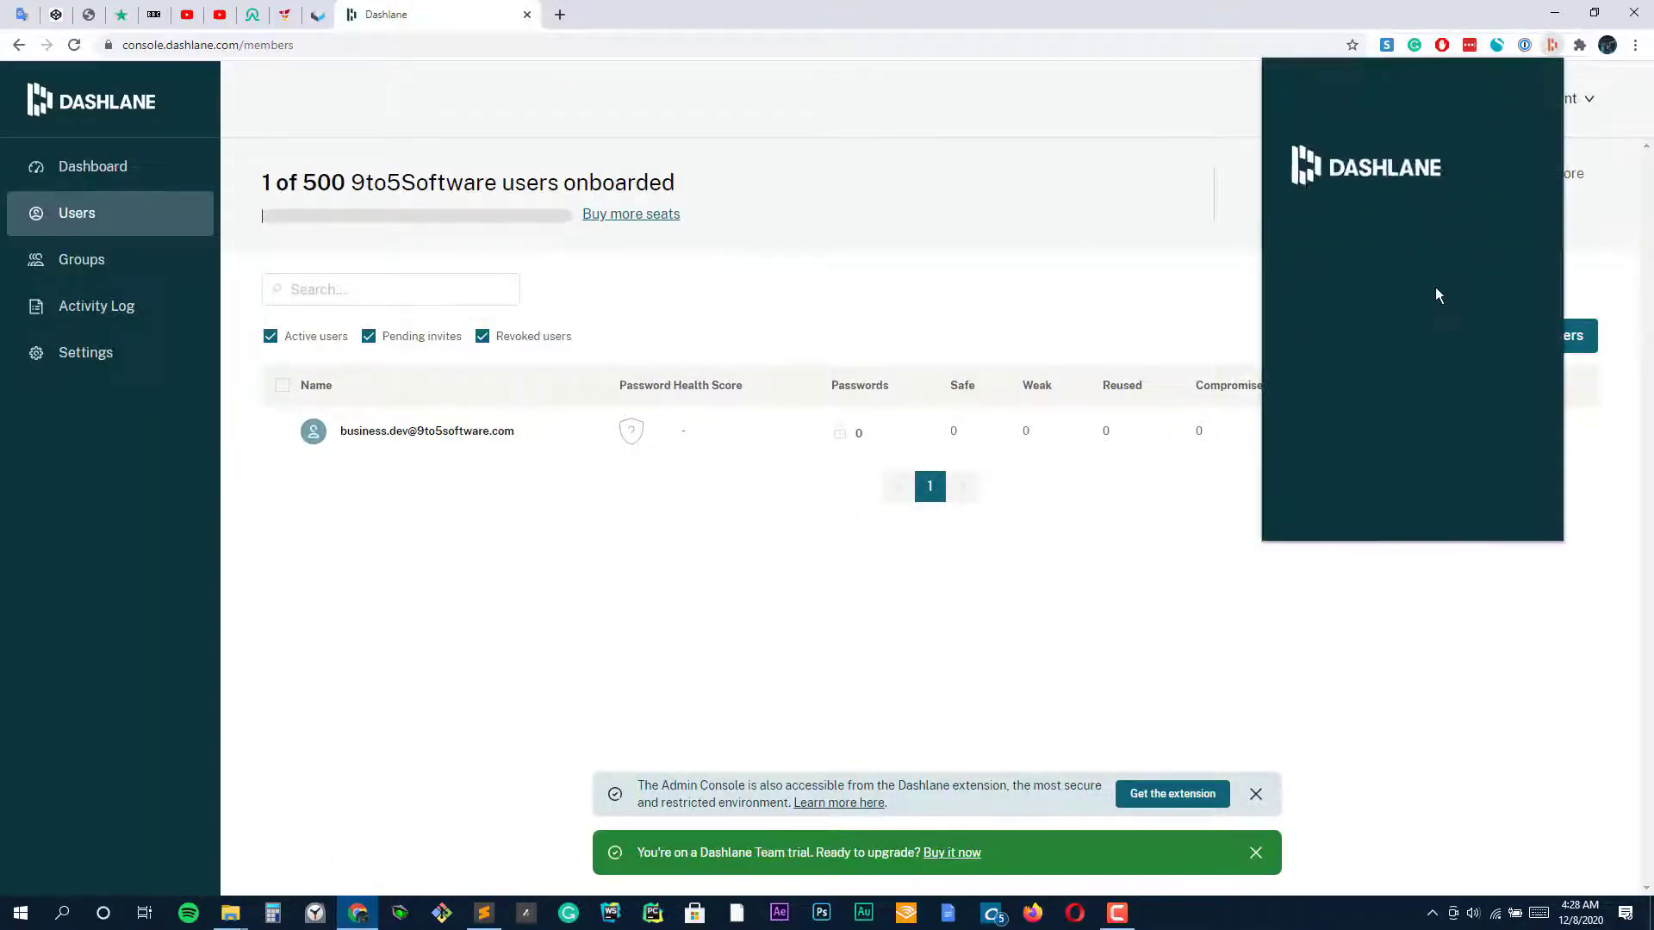
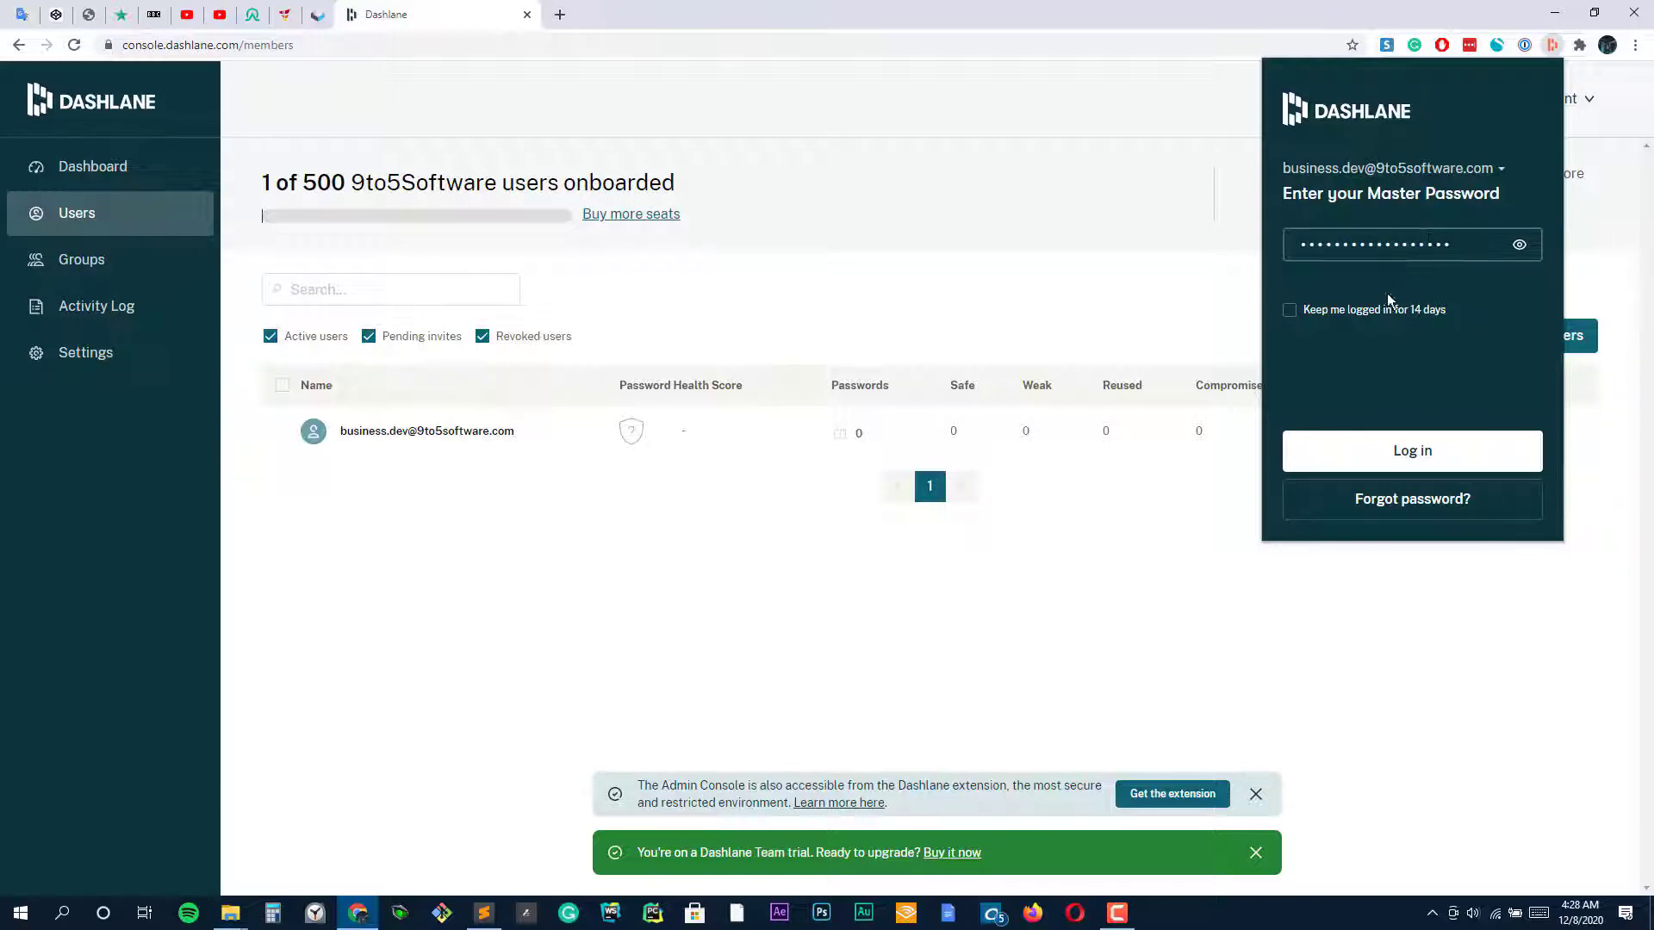
{"action": "left_click", "coordinate": [1334, 313]}
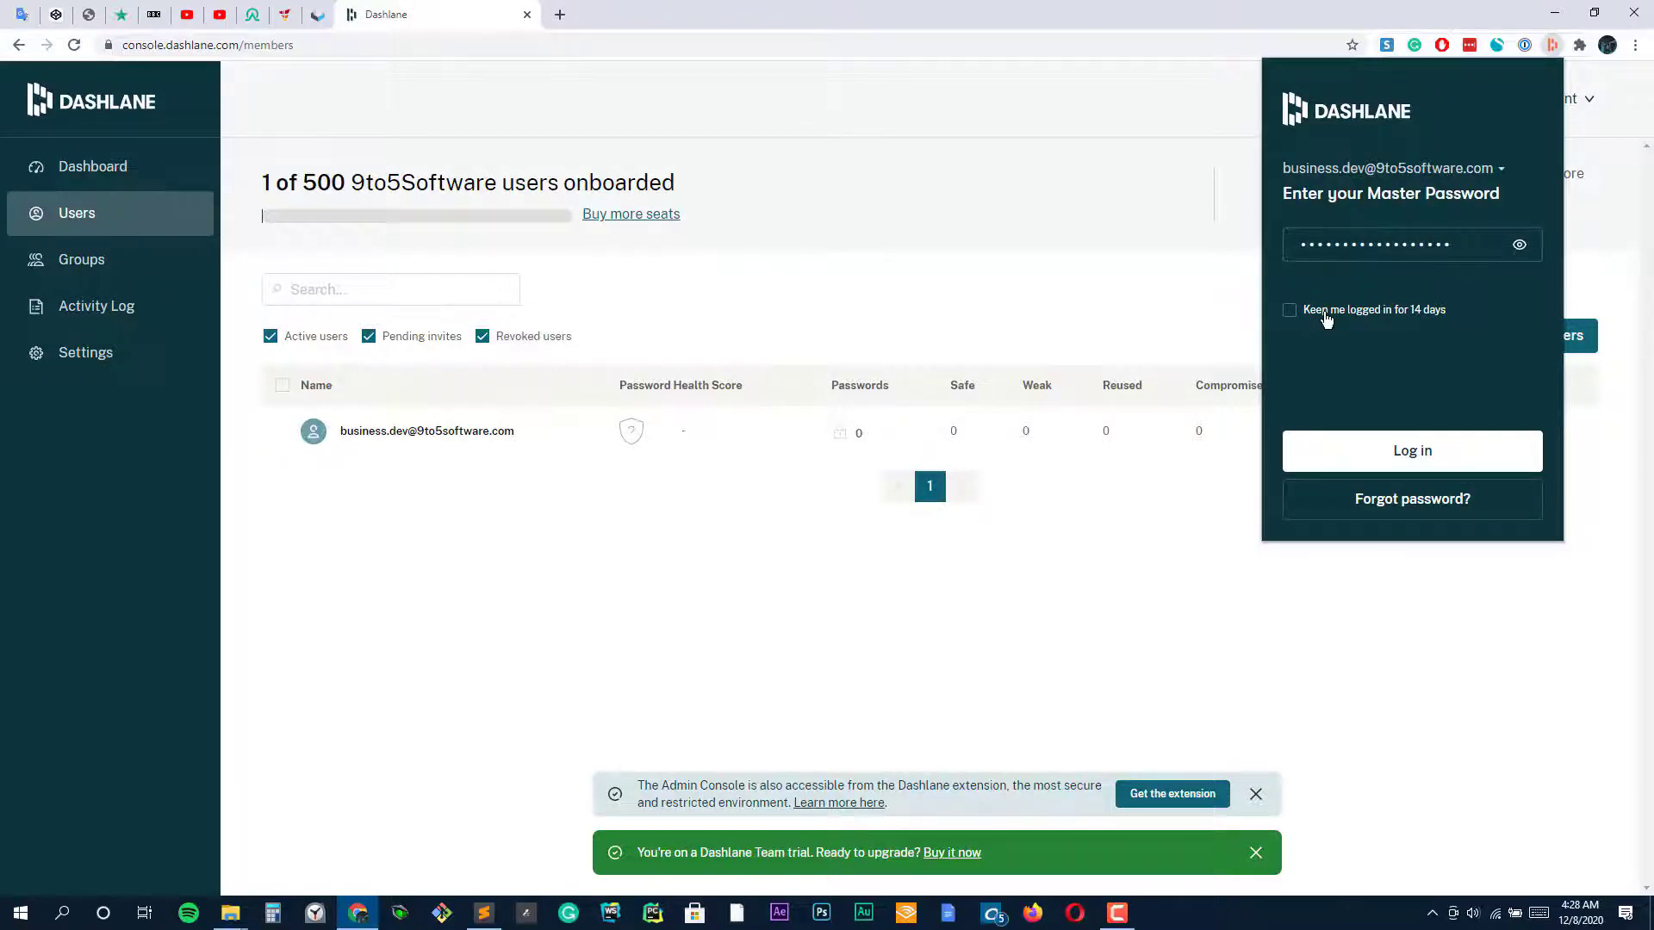
{"action": "left_click", "coordinate": [1402, 465]}
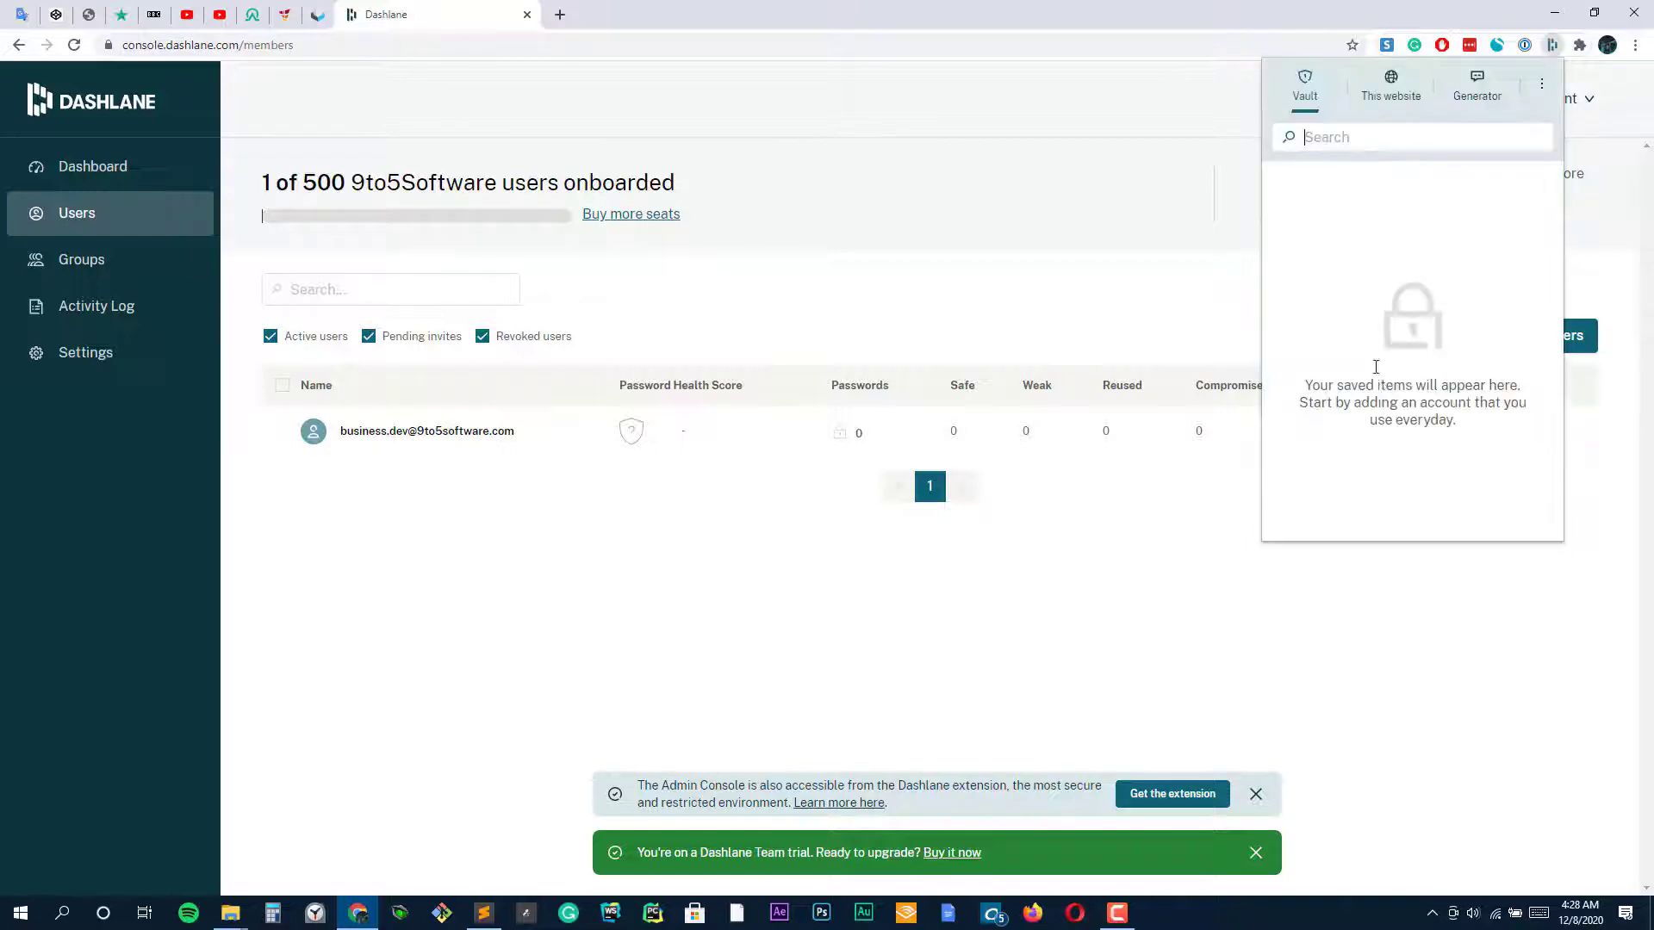
{"action": "left_click", "coordinate": [1391, 90]}
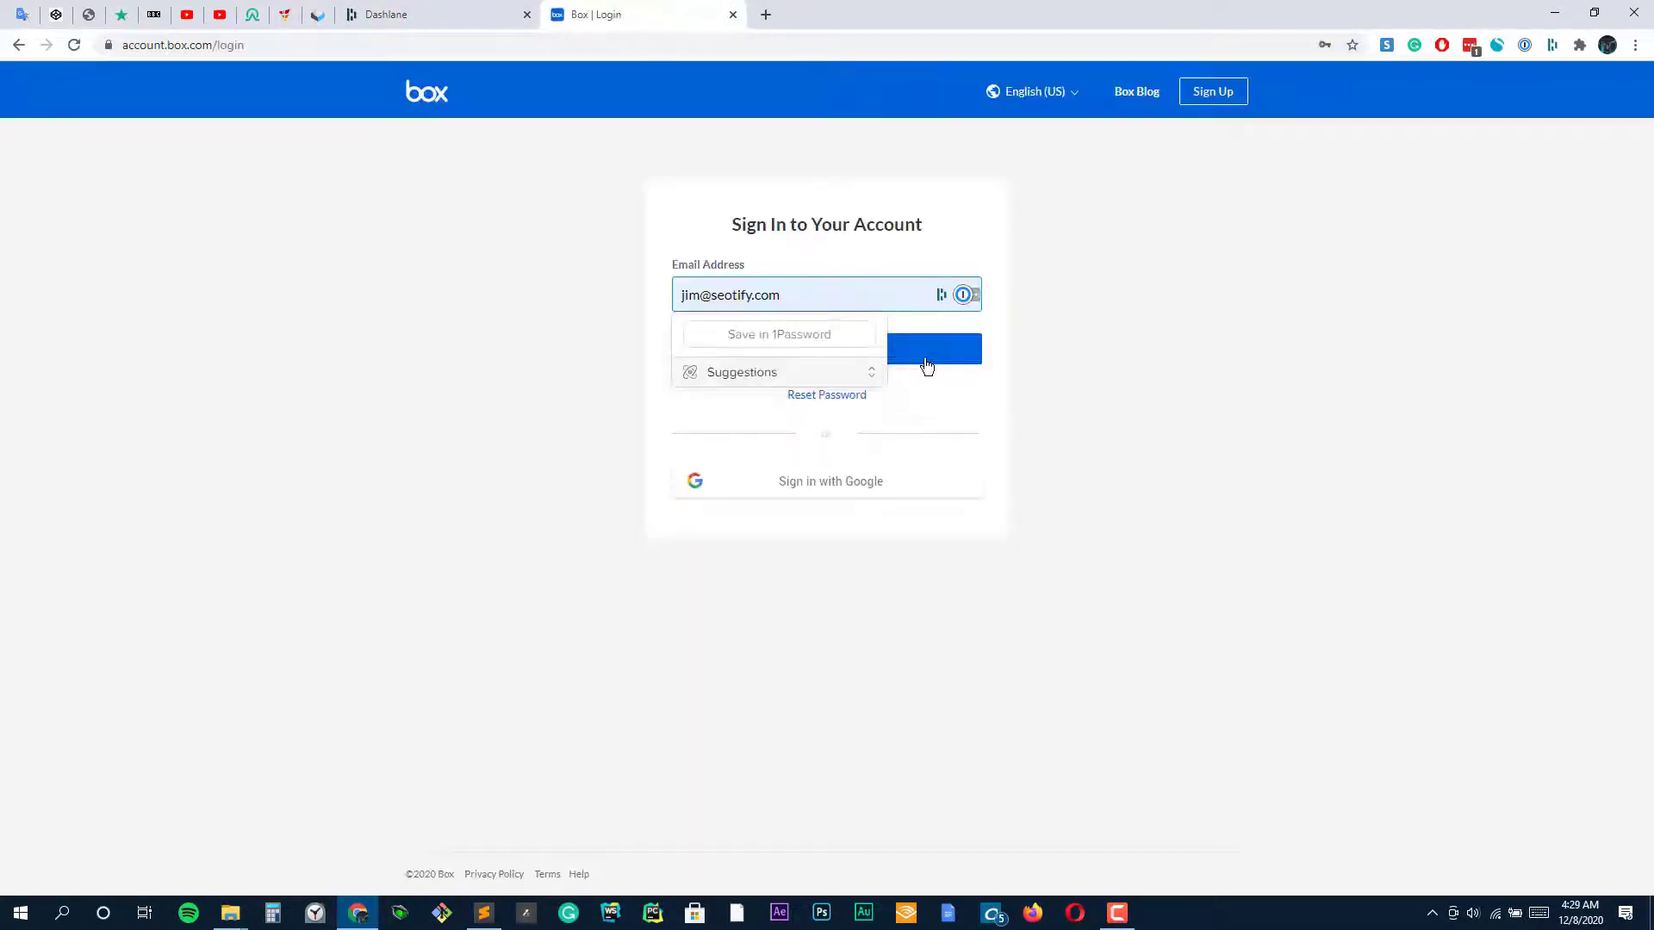
Continue to the Box password step and save the Box login to Dashlane.
{"action": "left_click", "coordinate": [927, 365]}
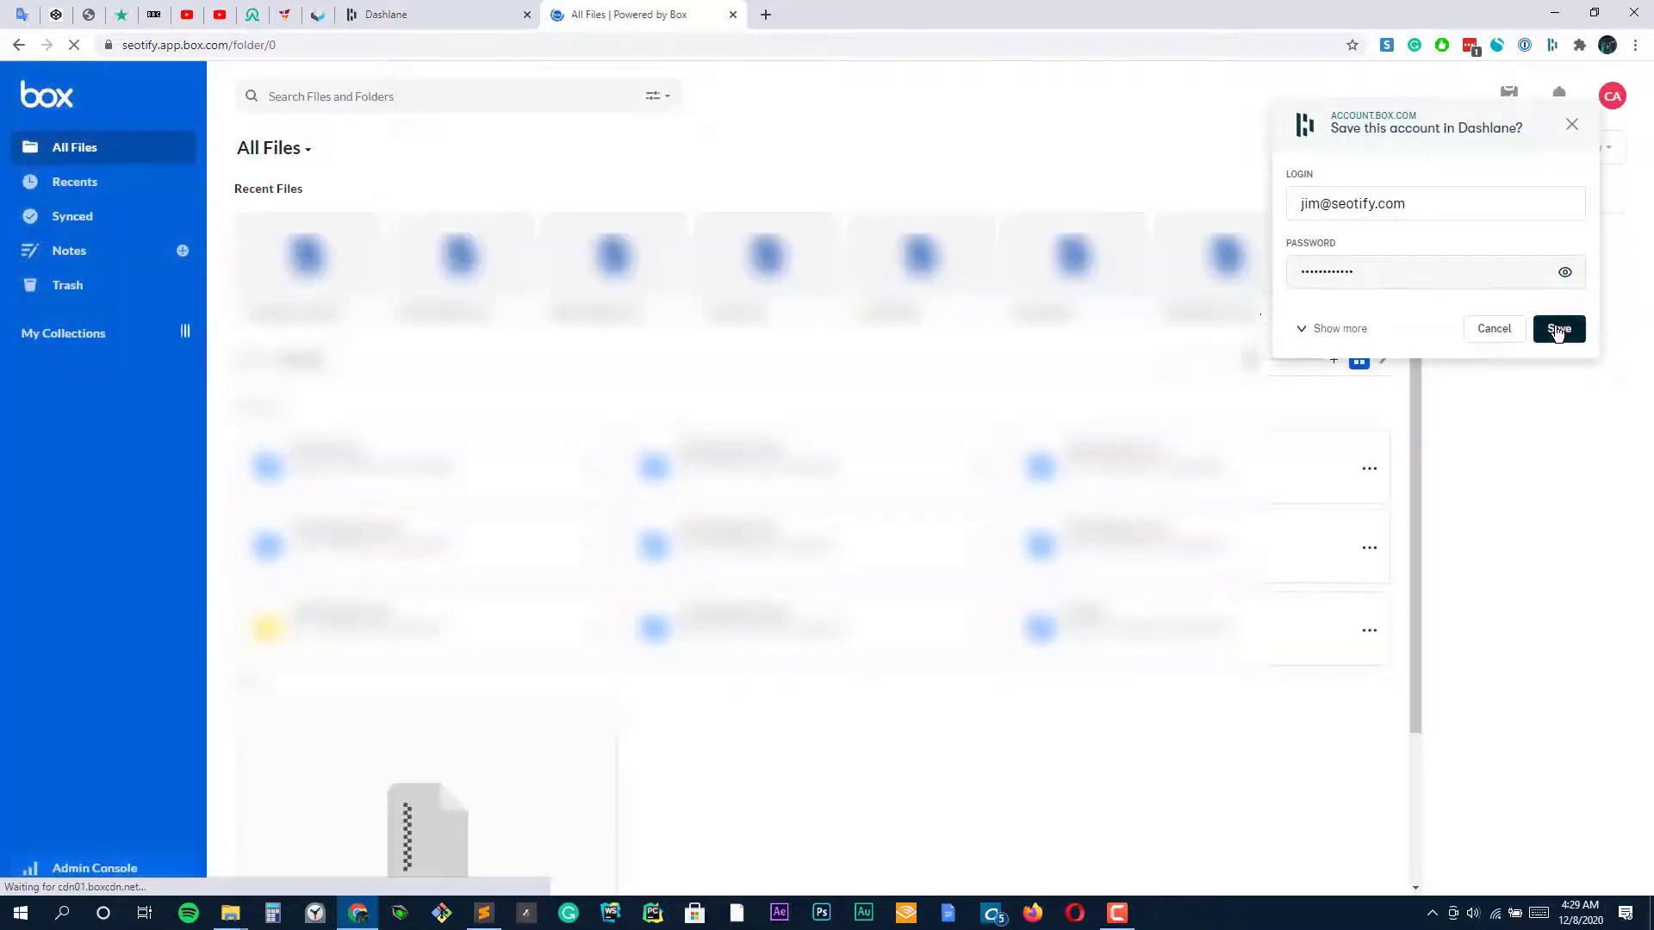
{"action": "left_click", "coordinate": [1553, 324]}
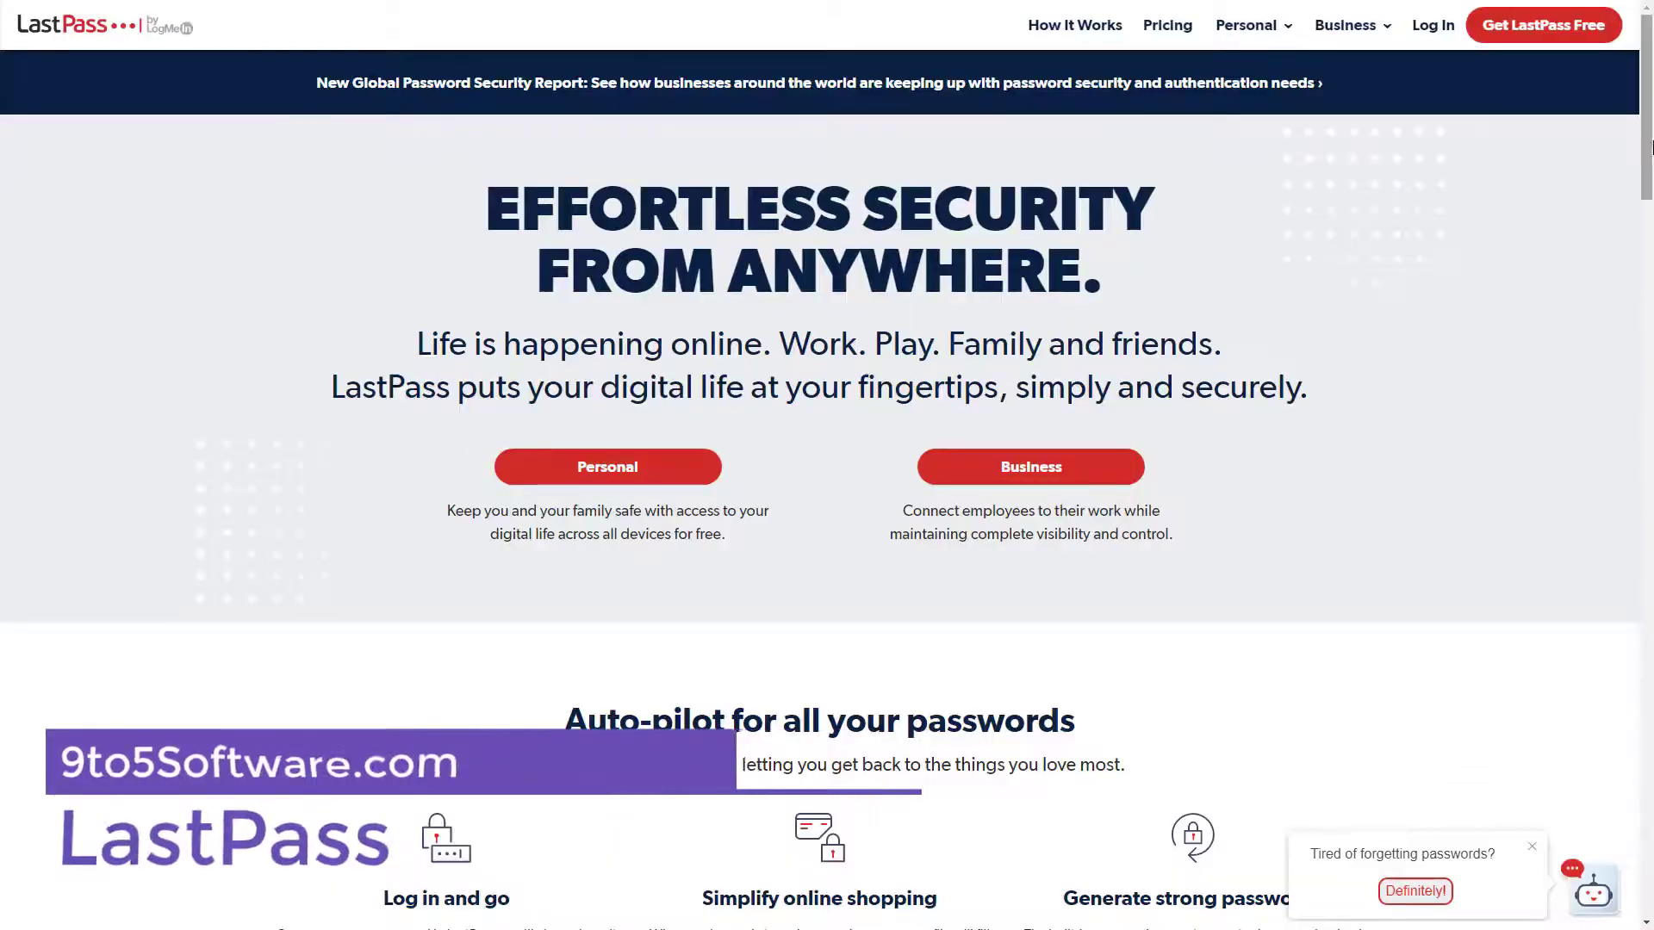
Scroll to the LastPass pricing, highlight the Free plan features, and start the free sign-up.
{"action": "left_click_drag", "start_coordinate": [1651, 138], "coordinate": [1651, 739]}
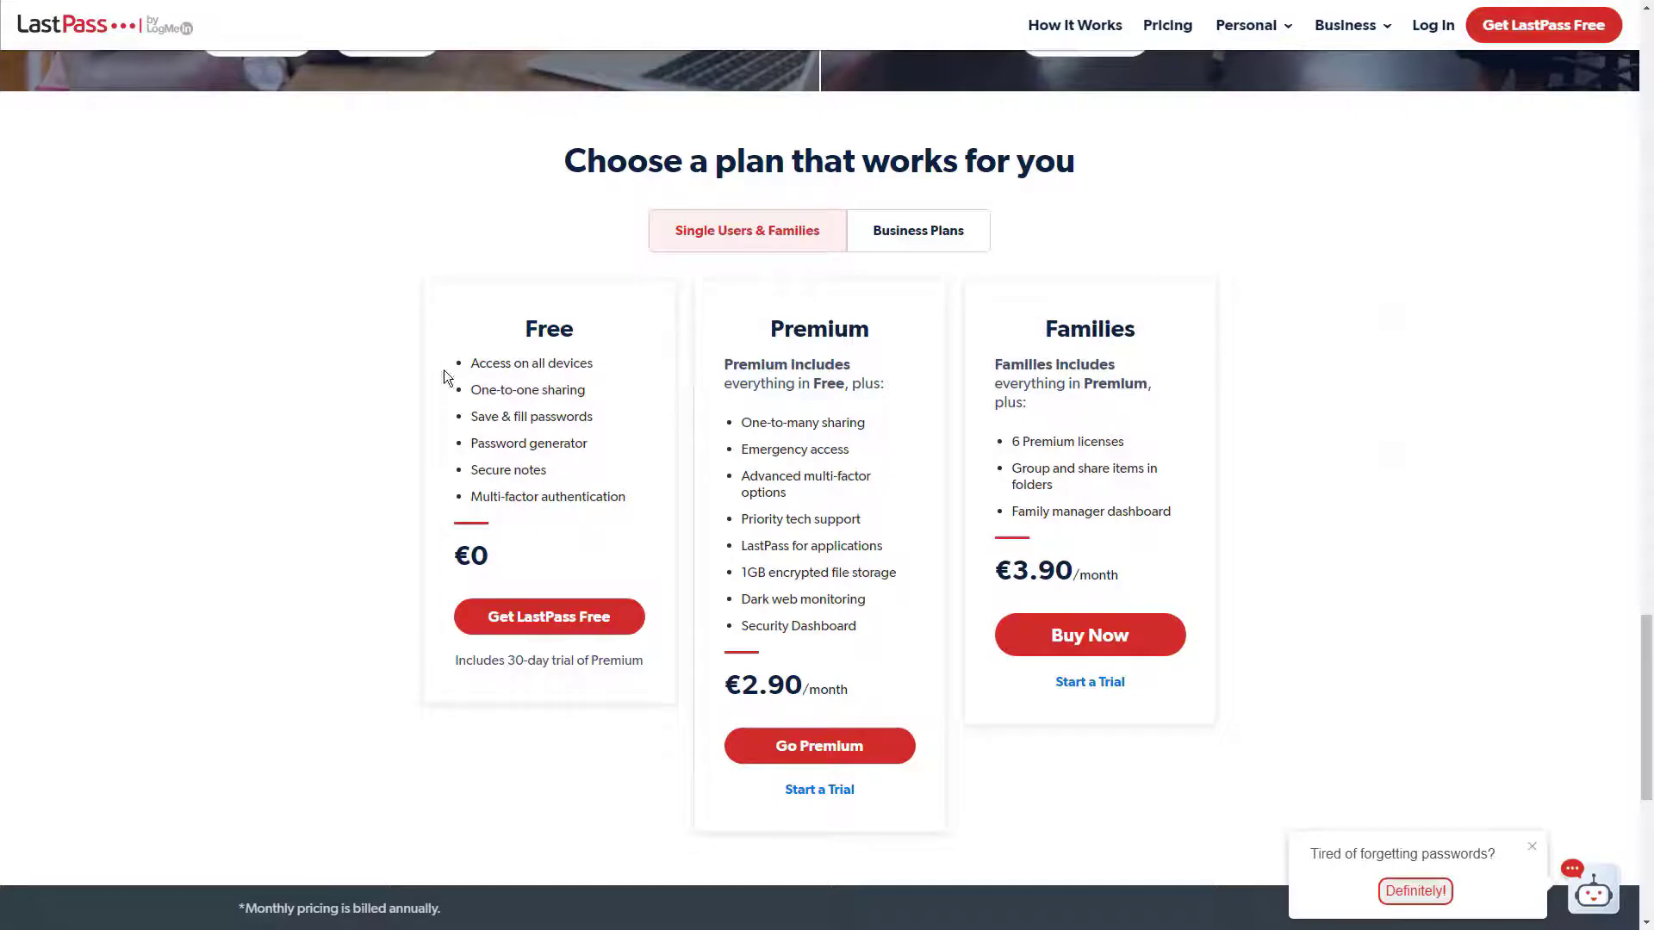
{"action": "left_click_drag", "start_coordinate": [446, 363], "coordinate": [612, 535]}
{"action": "left_click", "coordinate": [664, 417]}
{"action": "left_click", "coordinate": [530, 618]}
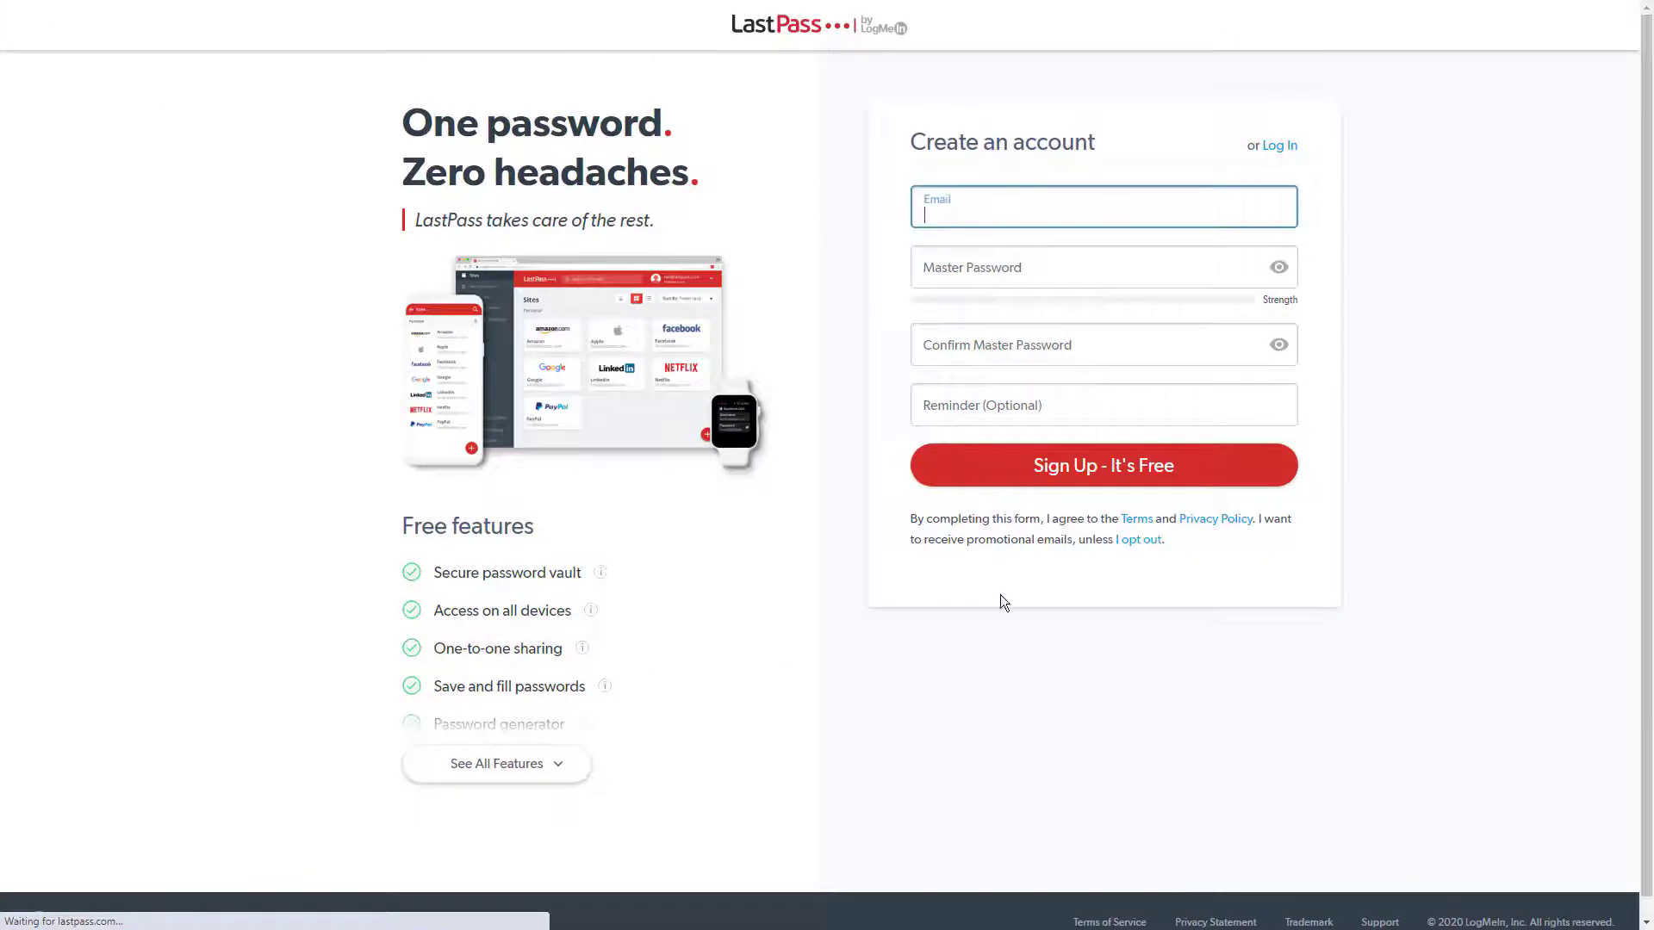
Log in to LastPass with the saved account email and the master password.
{"action": "left_click", "coordinate": [1278, 146]}
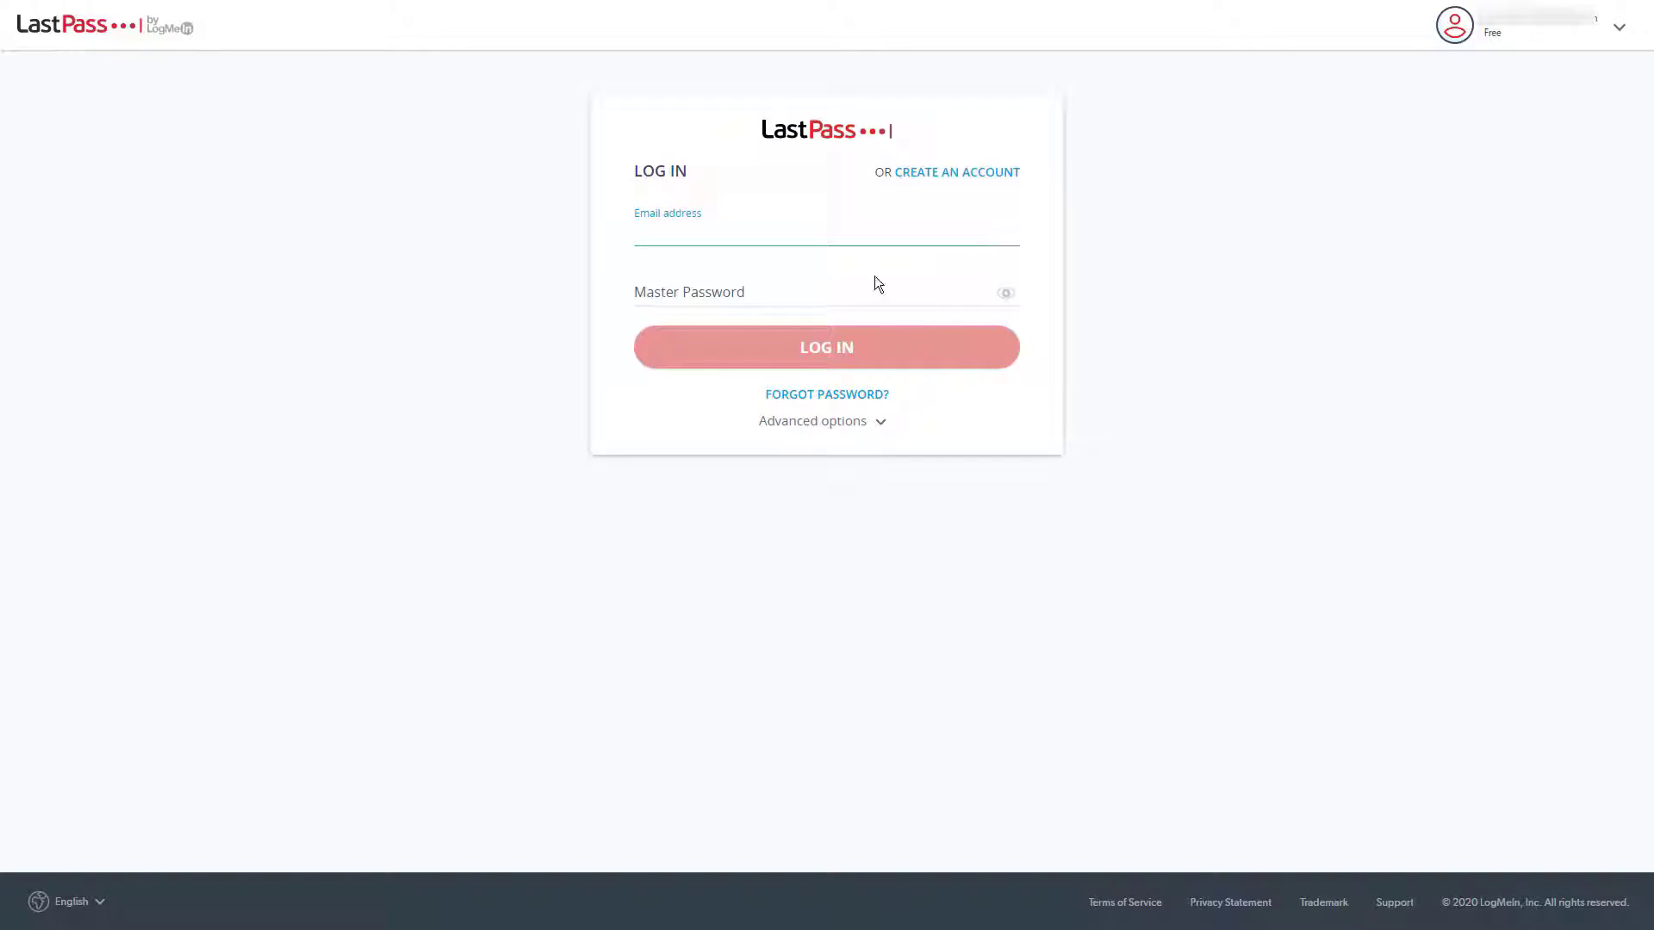
{"action": "type", "text": "m"}
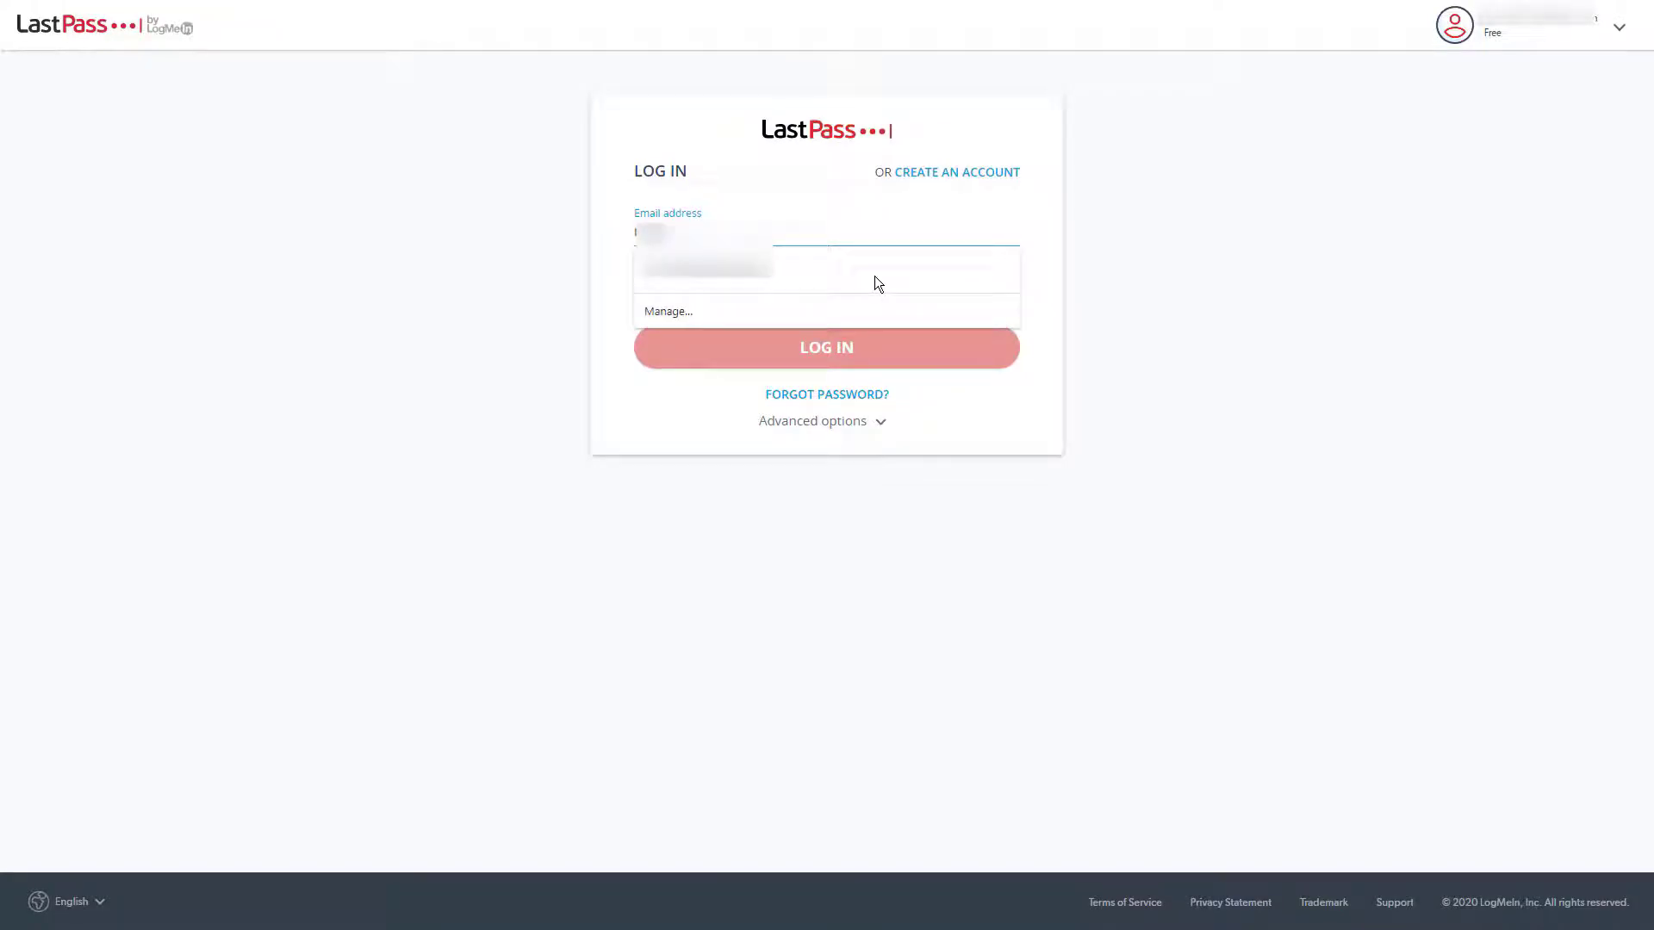
{"action": "left_click", "coordinate": [877, 283]}
{"action": "type", "text": "****"}
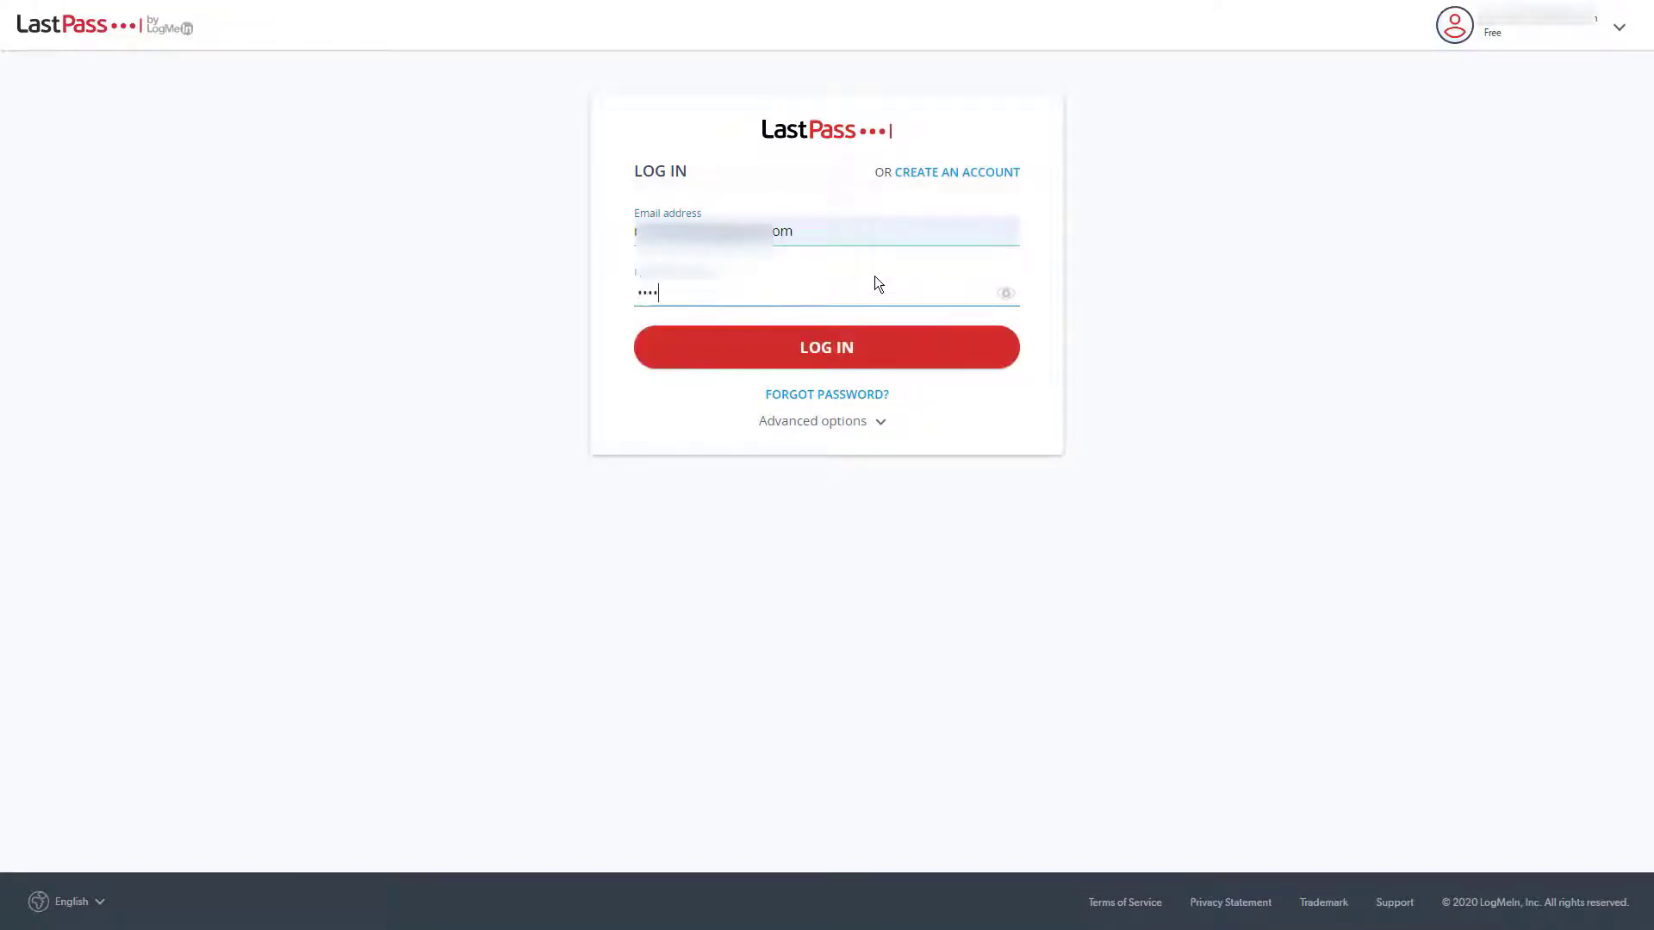
{"action": "type", "text": "*************"}
{"action": "key", "text": "Return"}
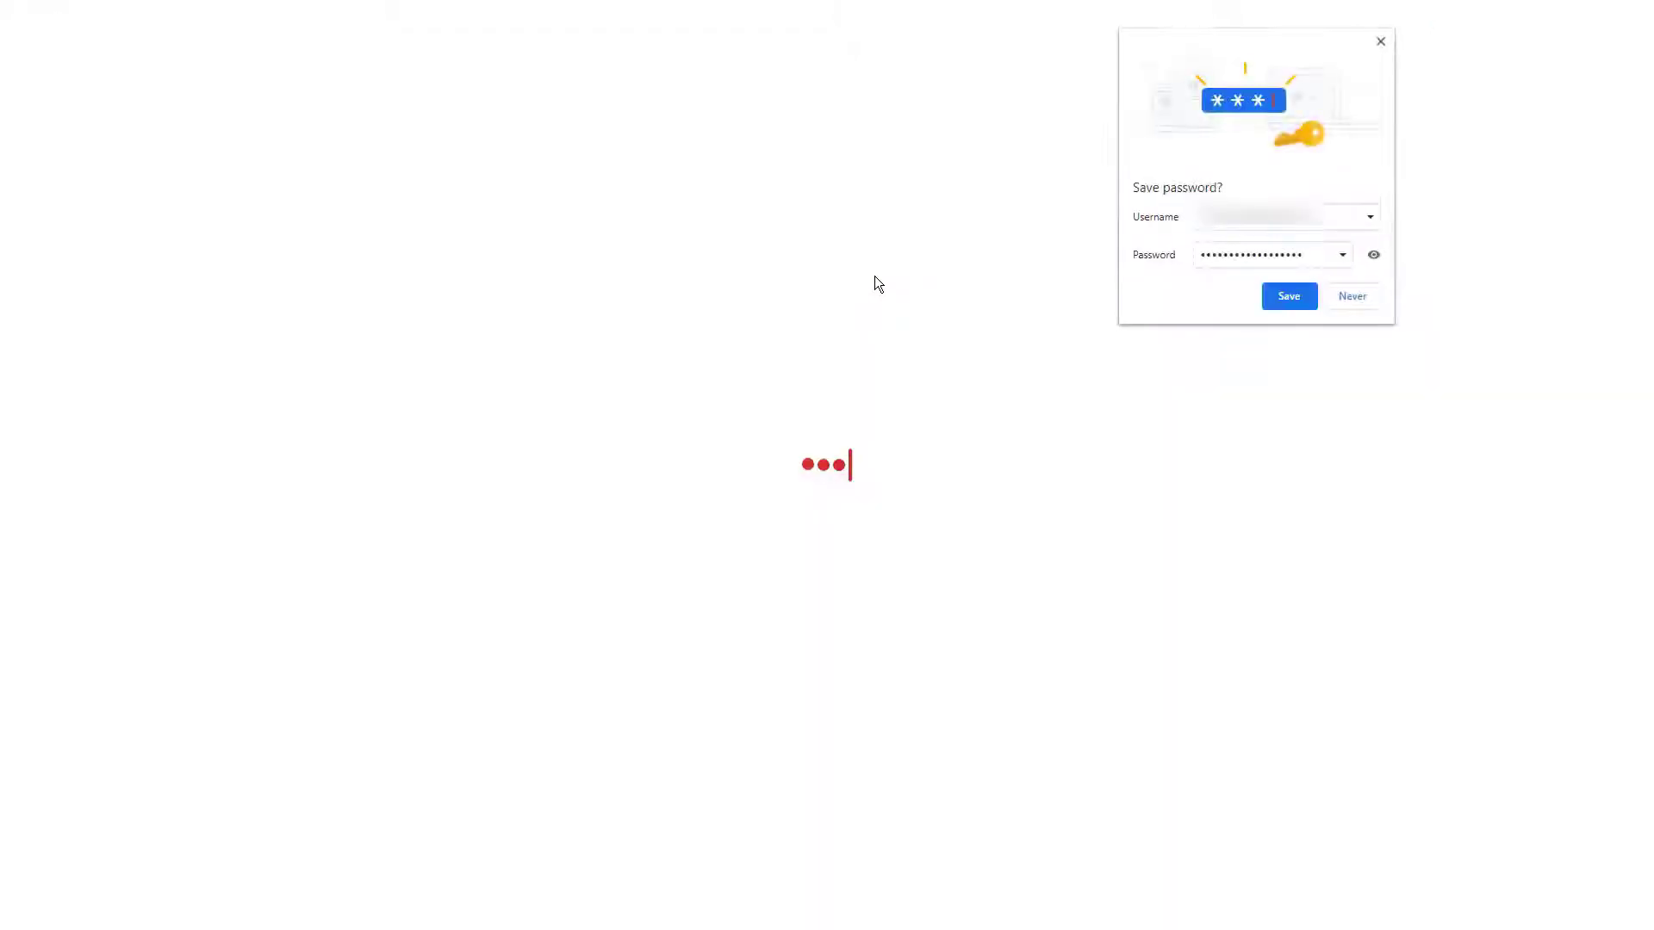